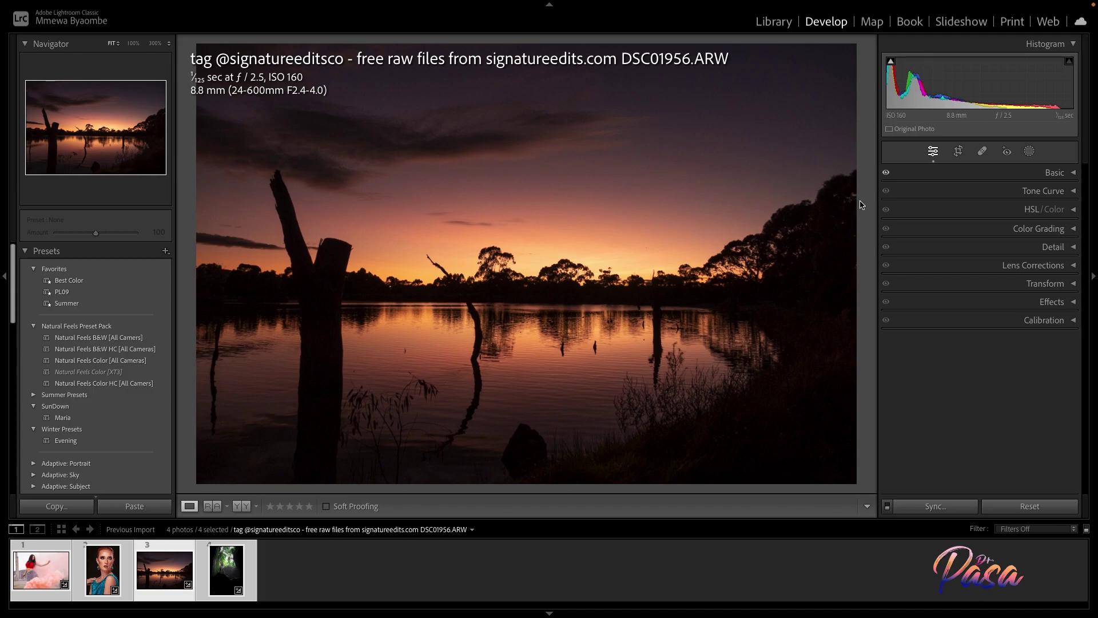
- Expand the HSL/Color panel for the sunset lake photo DSC01956.ARW
click(1026, 210)
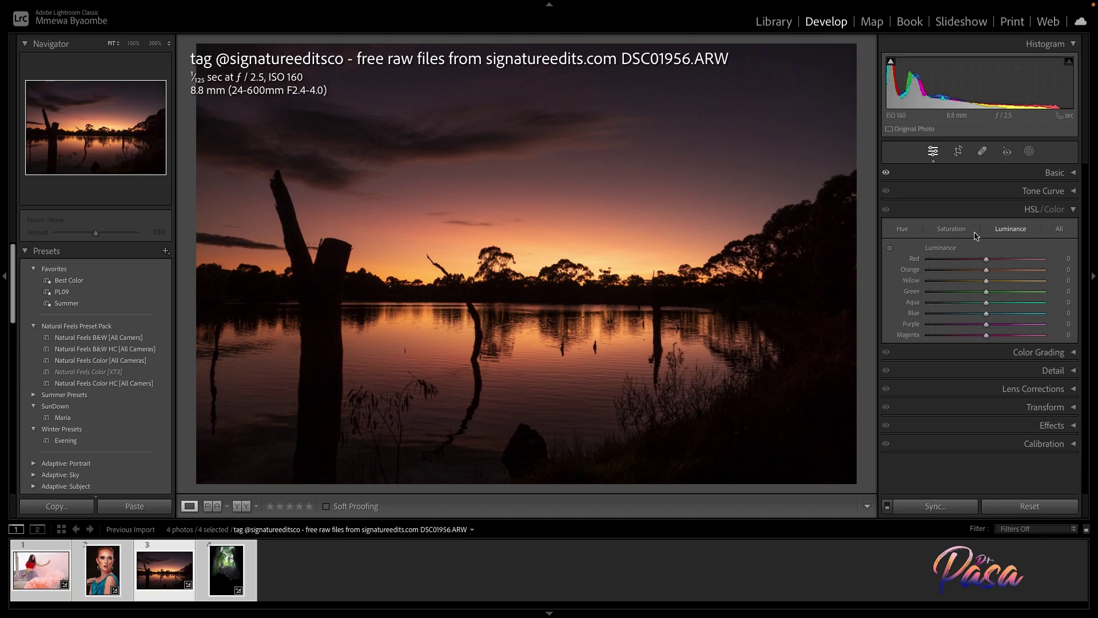
- On the Hue tab, test the orange, red and purple hues, resetting red and purple to 0
click(901, 231)
click(900, 232)
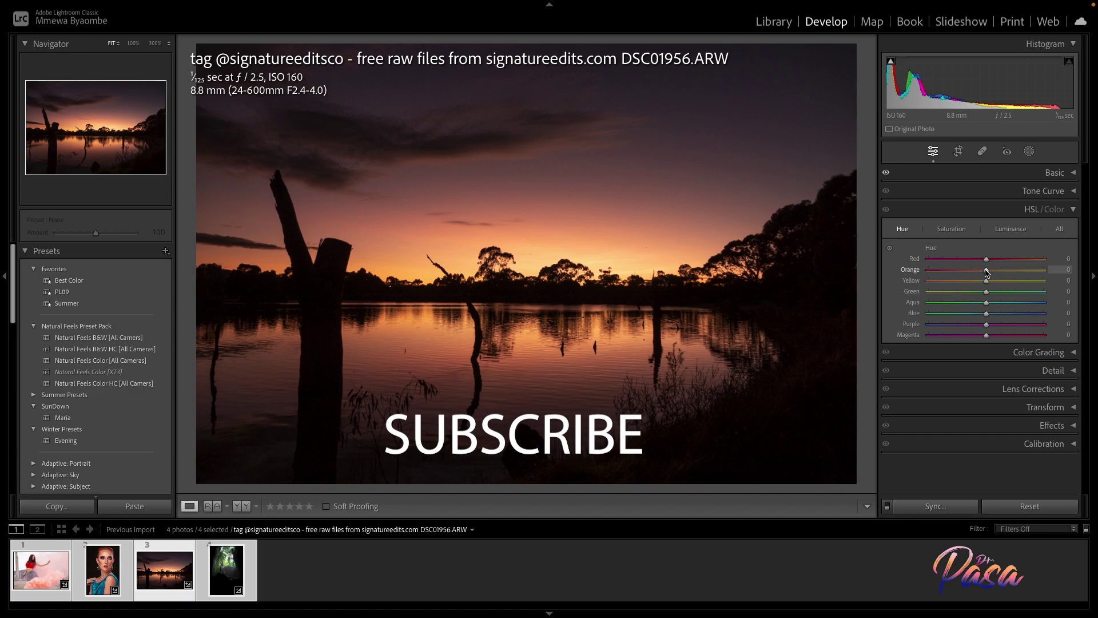
mouse_move(987, 273)
mouse_down()
mouse_move(1035, 269)
mouse_move(944, 275)
mouse_move(1010, 284)
mouse_move(912, 284)
mouse_move(1092, 284)
mouse_move(910, 285)
mouse_move(1005, 277)
mouse_move(985, 273)
mouse_move(1025, 294)
mouse_move(839, 294)
mouse_move(977, 295)
mouse_move(1071, 272)
mouse_move(983, 271)
mouse_move(1030, 259)
mouse_move(1048, 264)
mouse_move(887, 269)
mouse_move(1059, 263)
mouse_move(907, 270)
mouse_move(992, 266)
mouse_up()
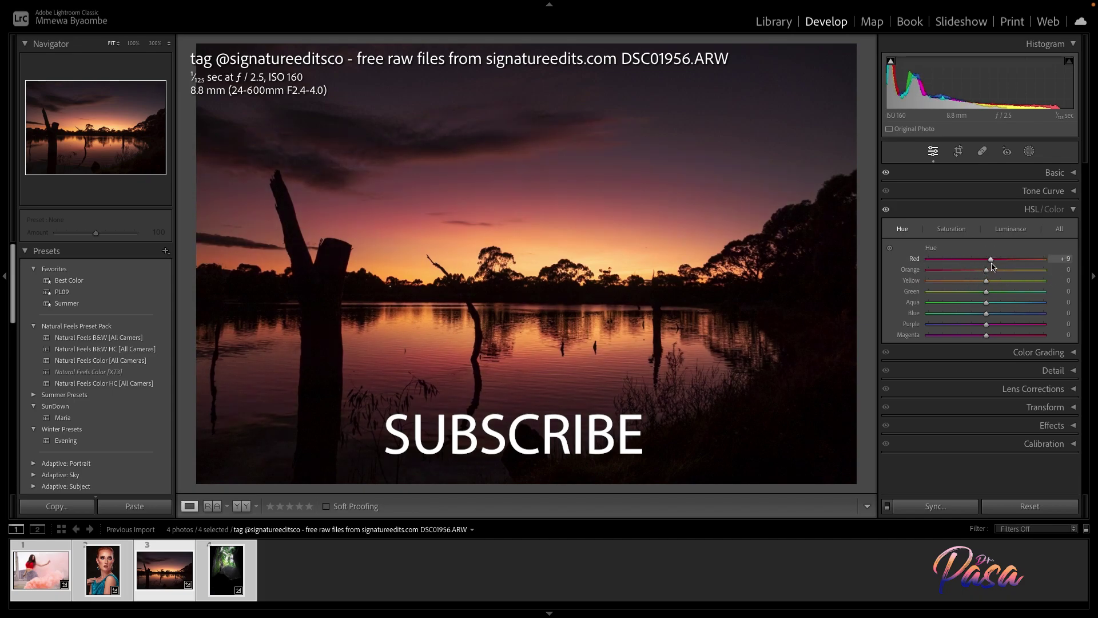
double_click(991, 259)
click(993, 327)
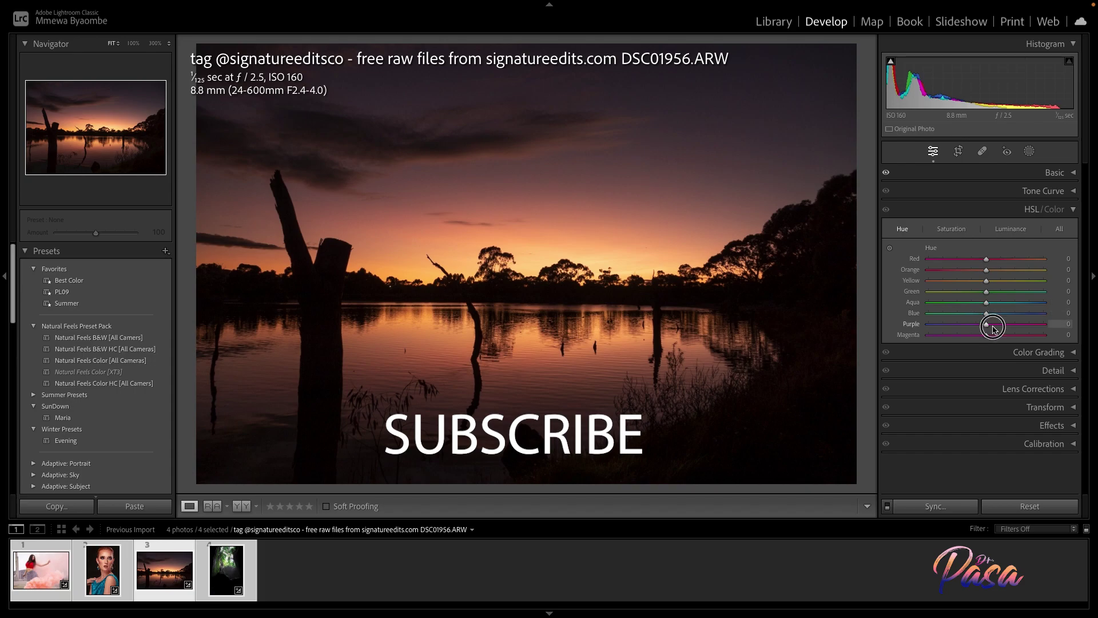
drag(992, 327, 1038, 324)
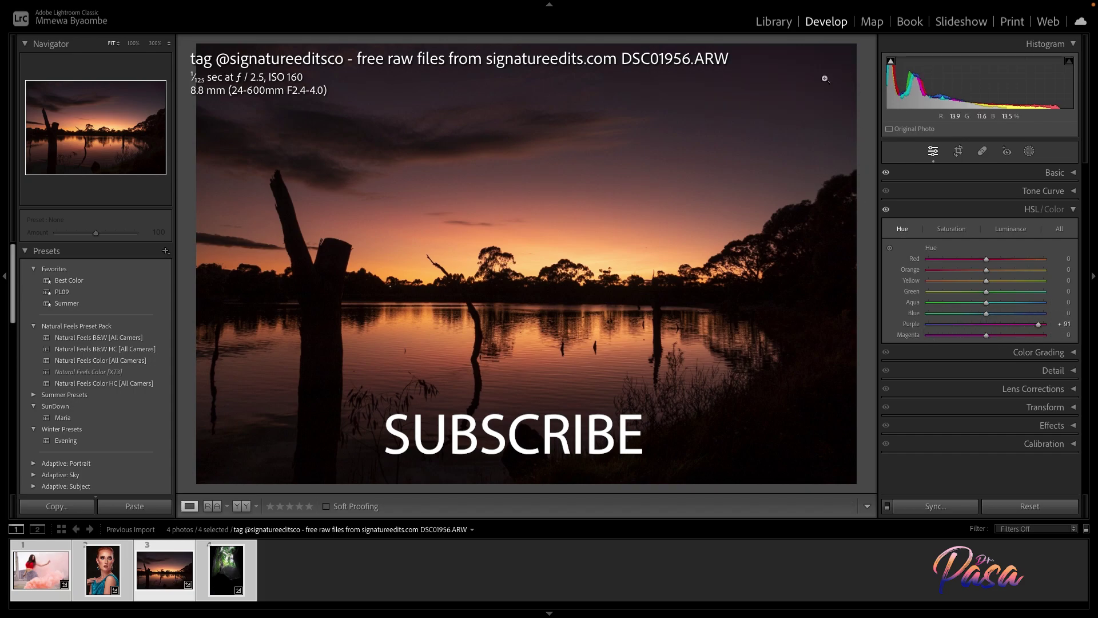
click(1039, 327)
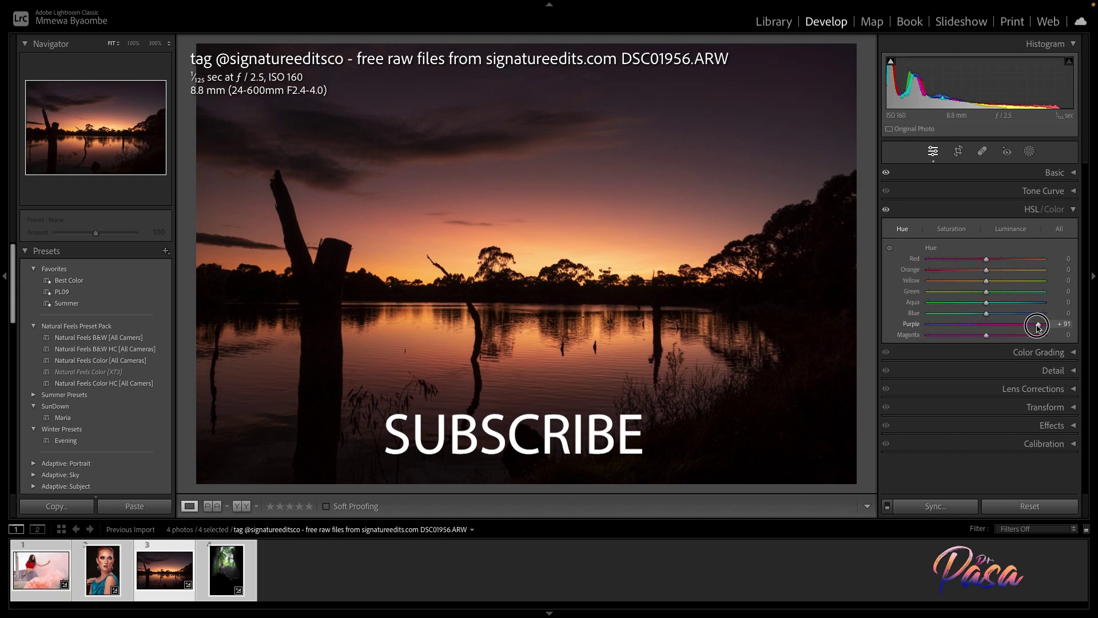
drag(1038, 327, 1017, 335)
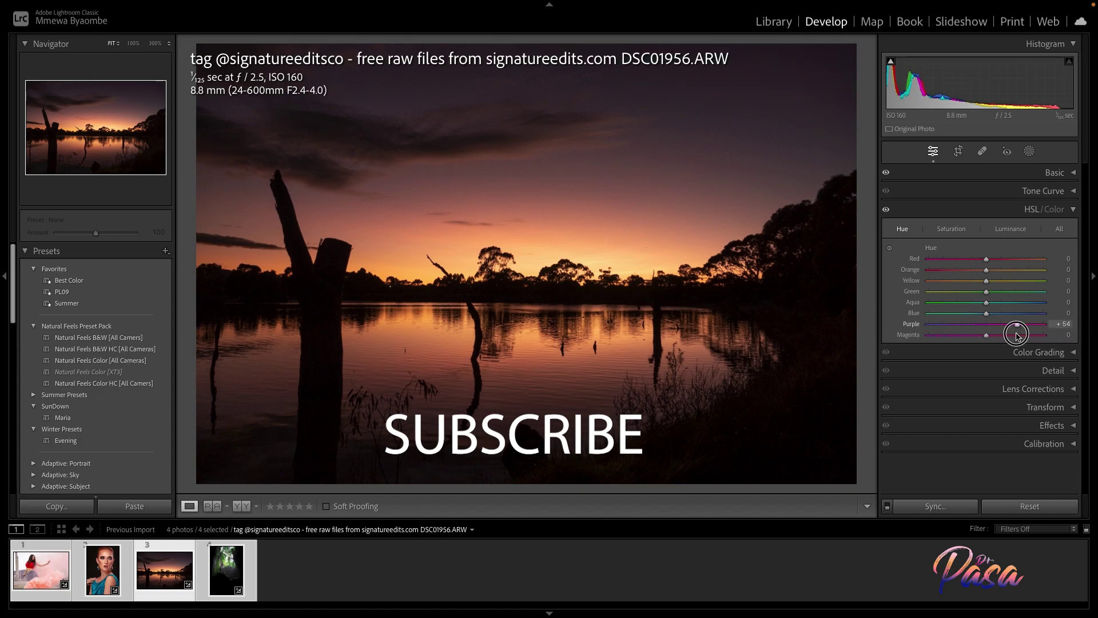
double_click(1016, 325)
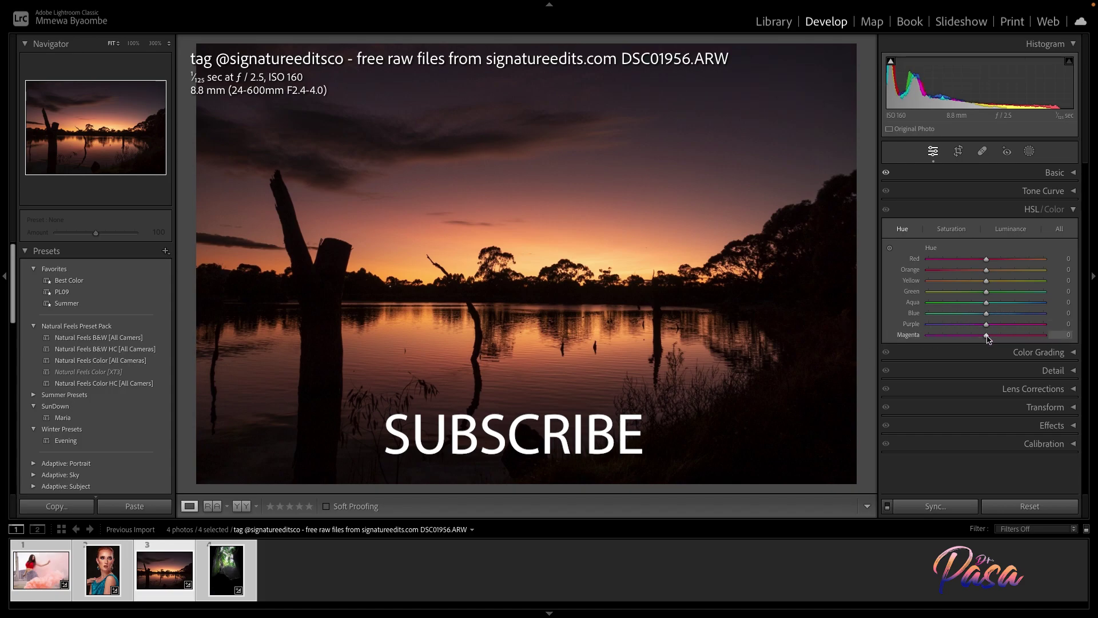
- Sweep the magenta hue, comparing the sky up close, and leave it at −24
drag(988, 339, 814, 329)
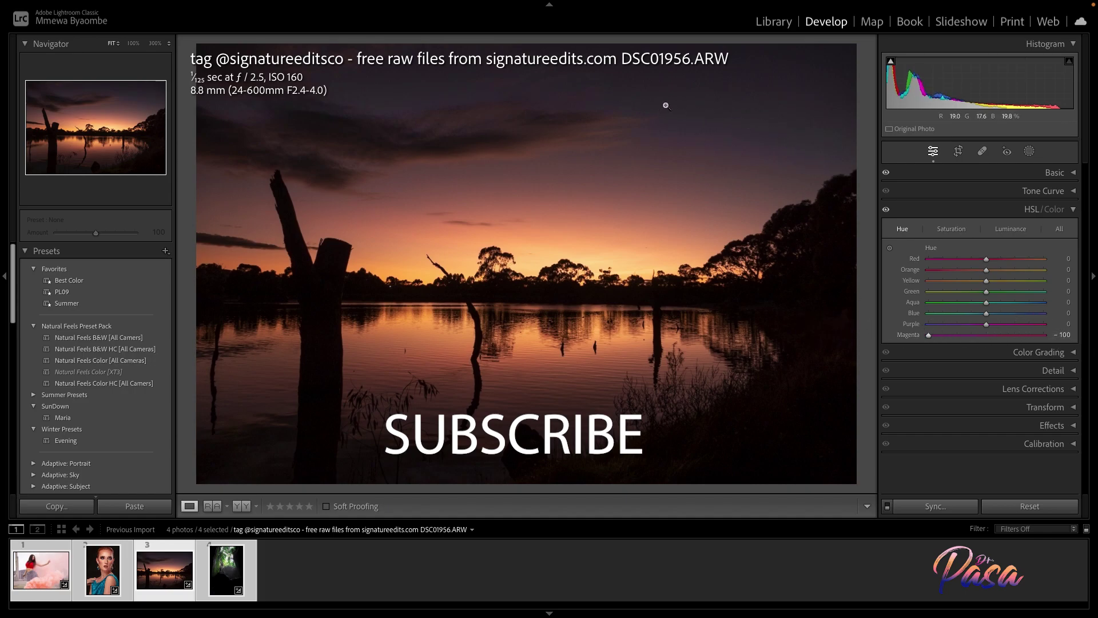
click(724, 114)
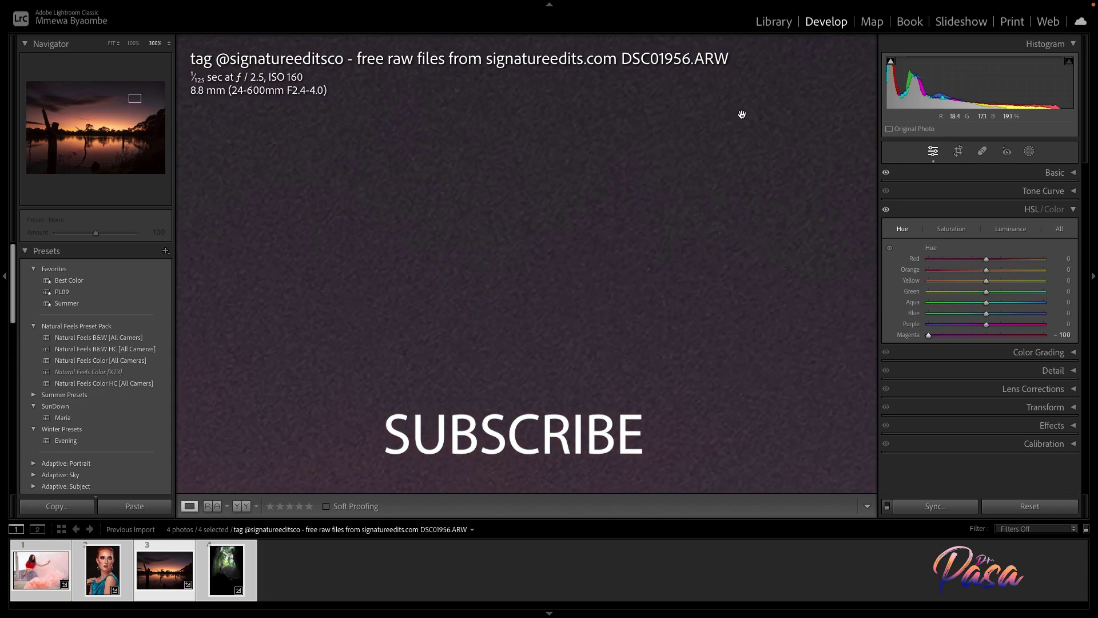
click(738, 121)
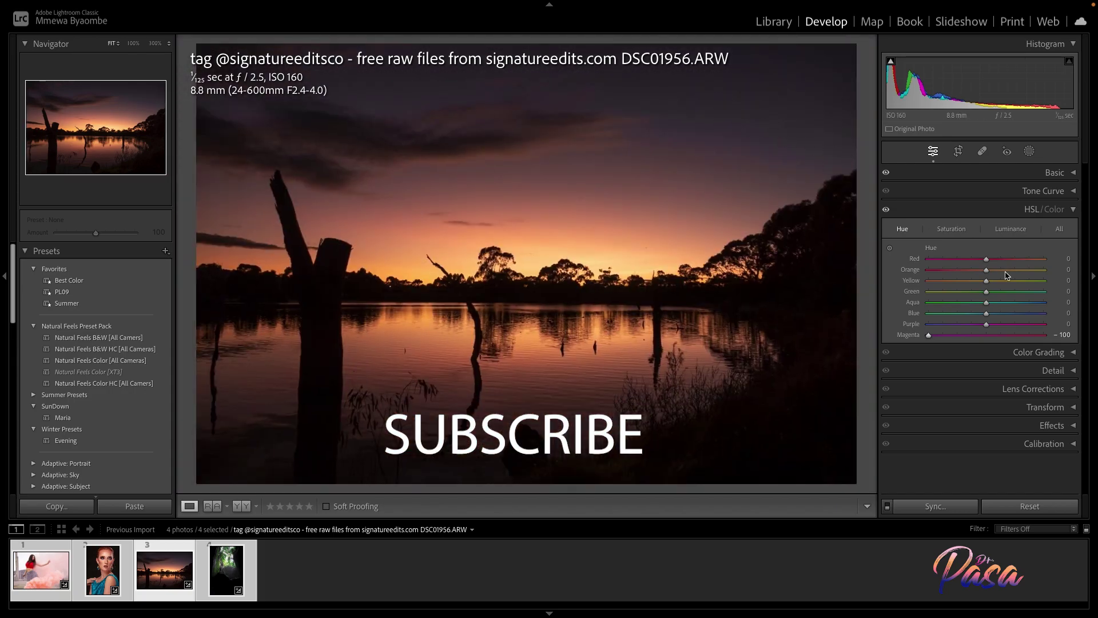
drag(929, 334, 972, 343)
click(972, 336)
- Reset the magenta hue from −24 back to 0
double_click(972, 337)
click(103, 571)
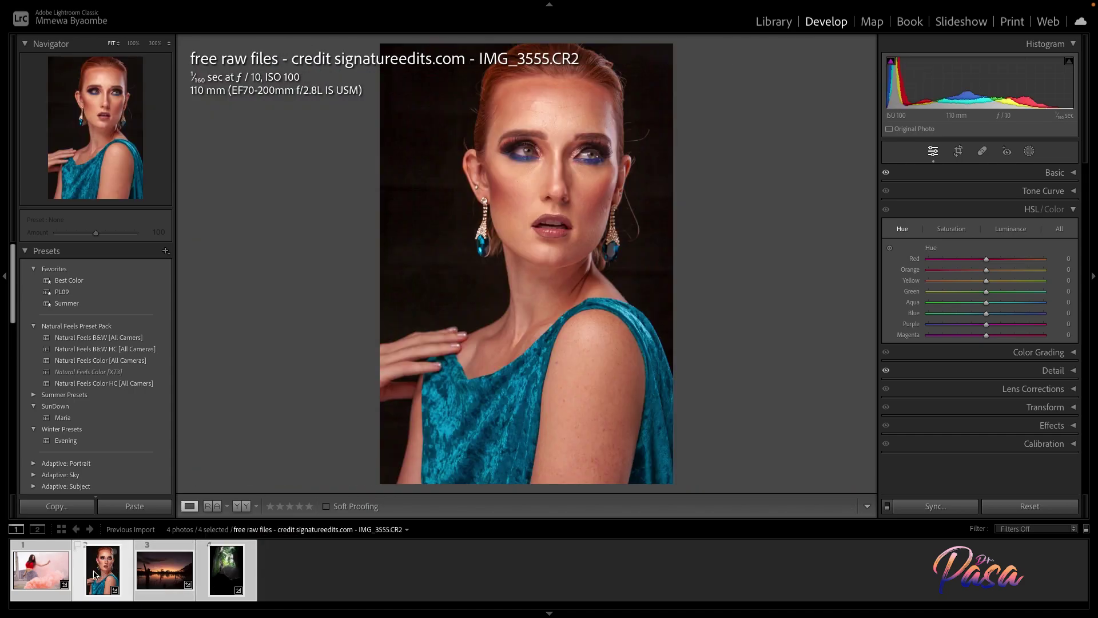
click(32, 575)
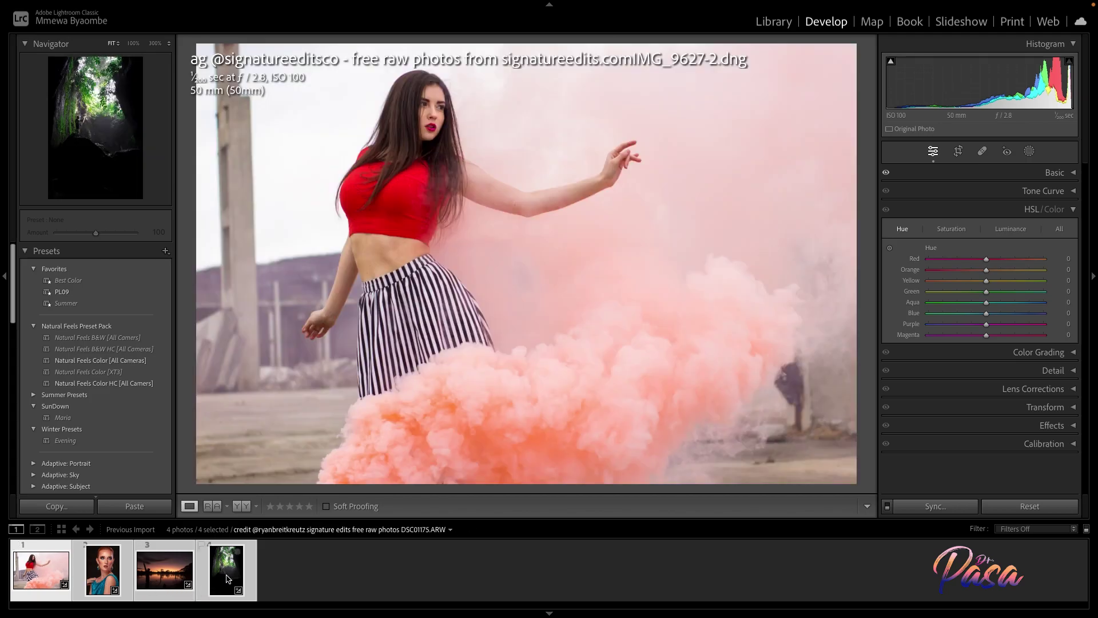
click(227, 578)
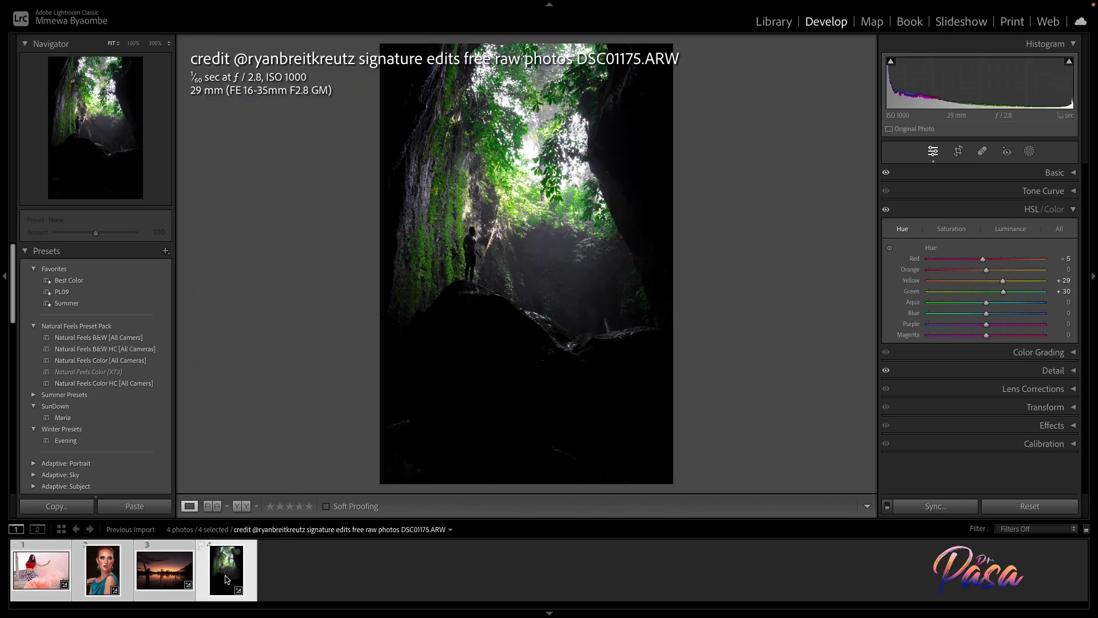
click(159, 579)
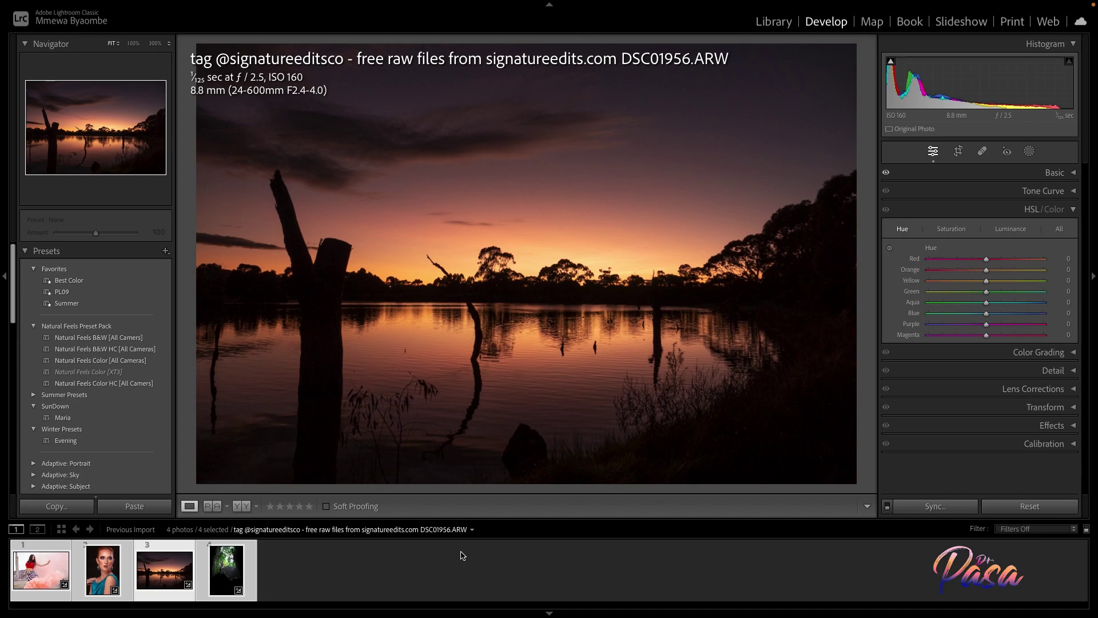
click(952, 235)
- Try orange saturation and reset it to 0, then set red saturation to +5
drag(986, 270, 1029, 275)
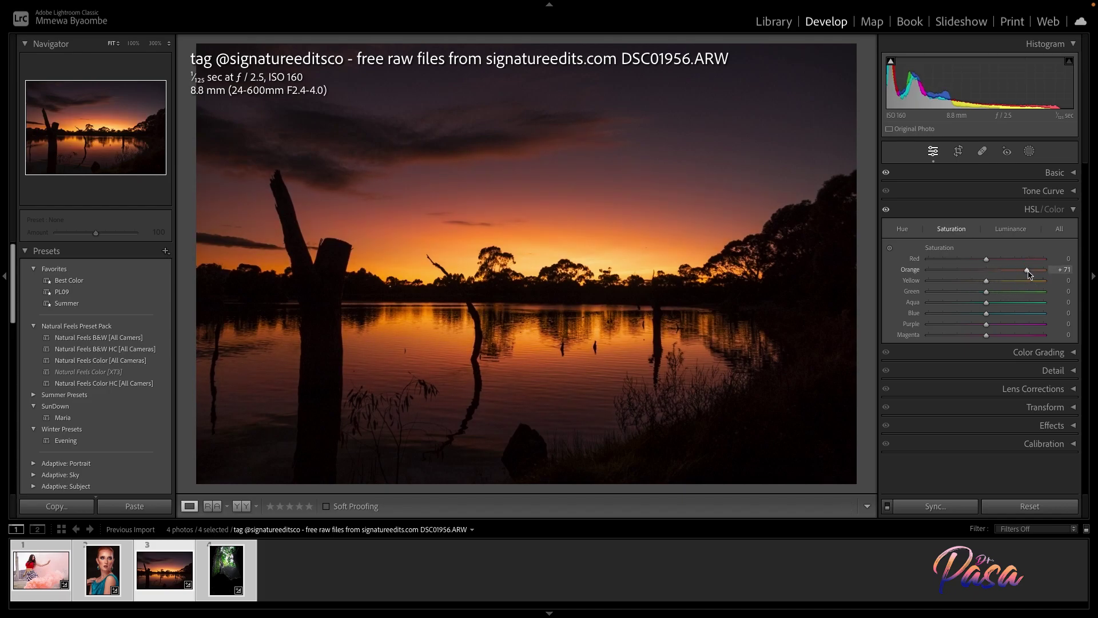
double_click(1028, 272)
drag(987, 260, 1081, 302)
- Sweep aqua saturation through its range, then reset aqua and blue saturation to 0
click(989, 258)
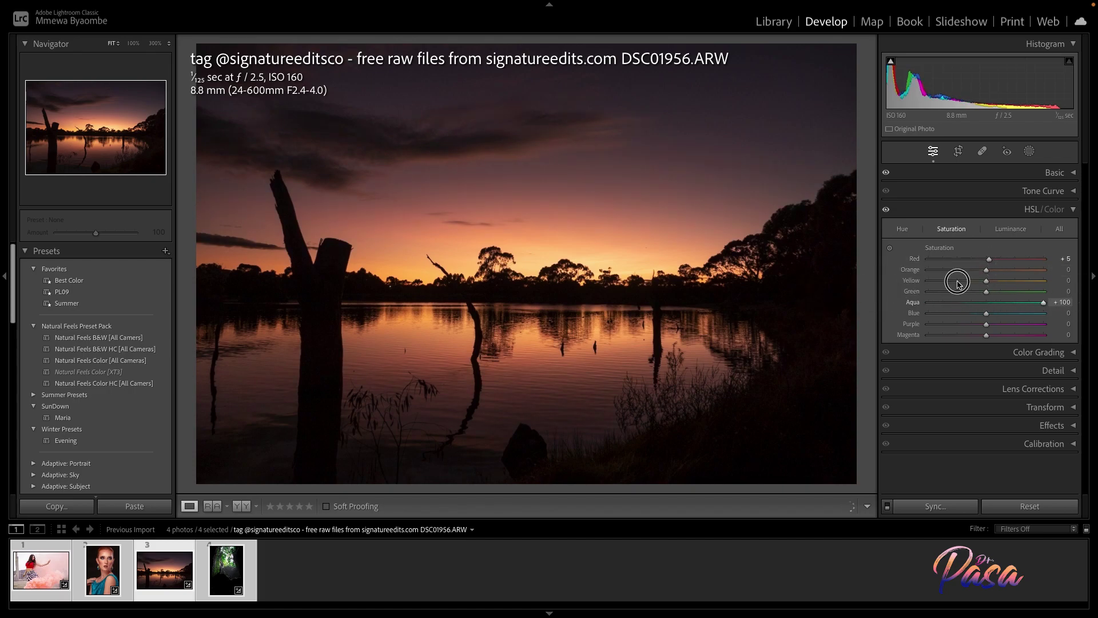
drag(1043, 302, 972, 296)
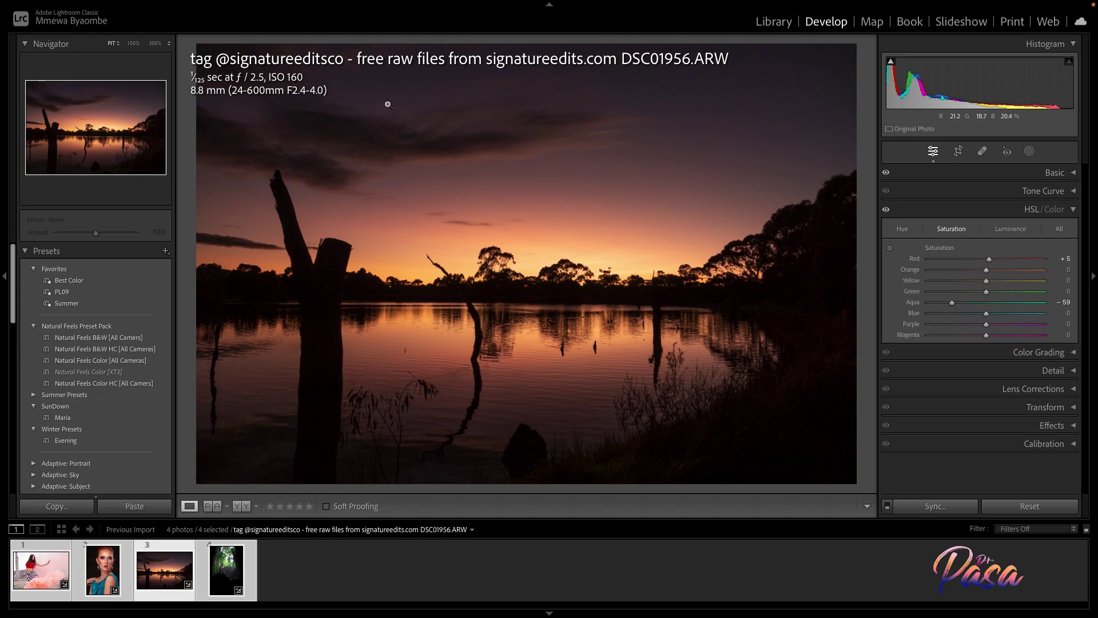
drag(952, 302, 996, 322)
double_click(1006, 303)
double_click(993, 315)
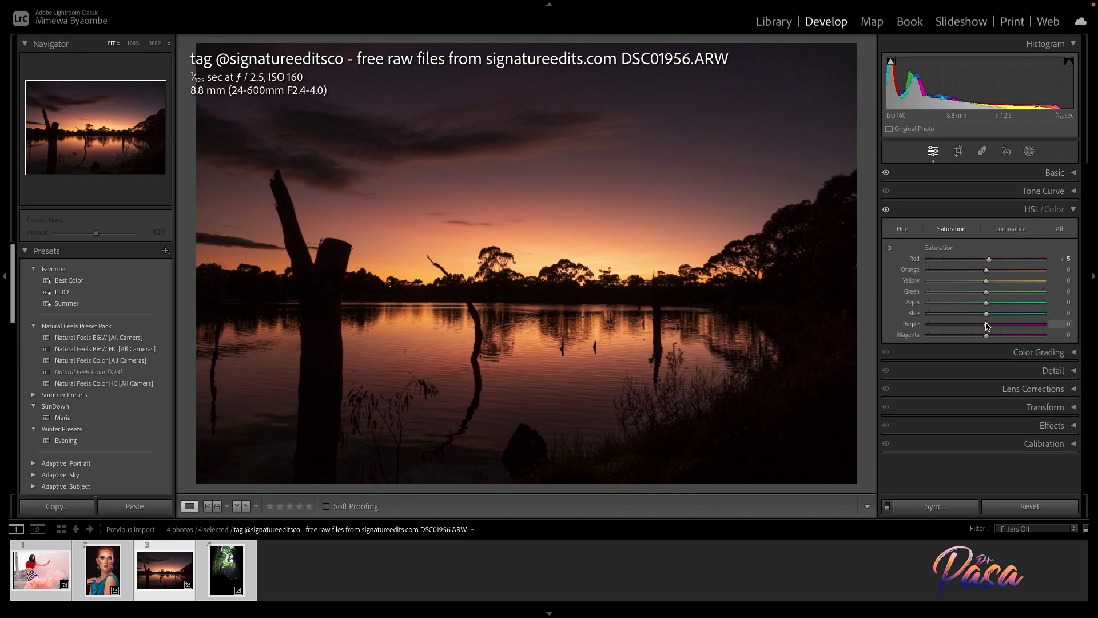
- Try purple and magenta saturation, returning purple to 0 by typed value and magenta to 0
drag(986, 324, 856, 331)
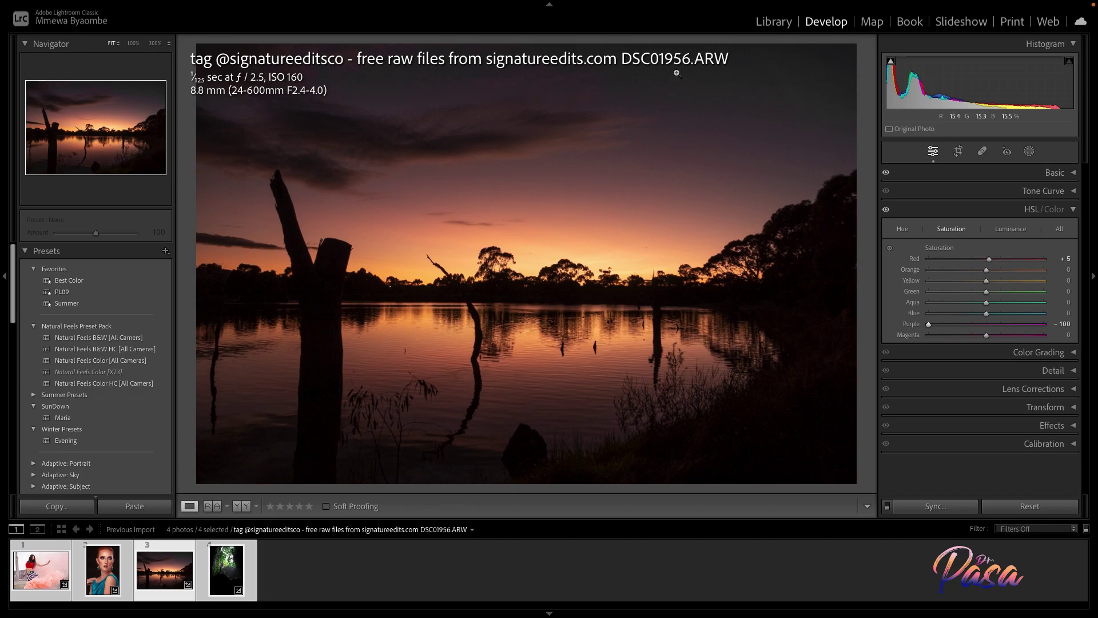
drag(990, 323, 953, 337)
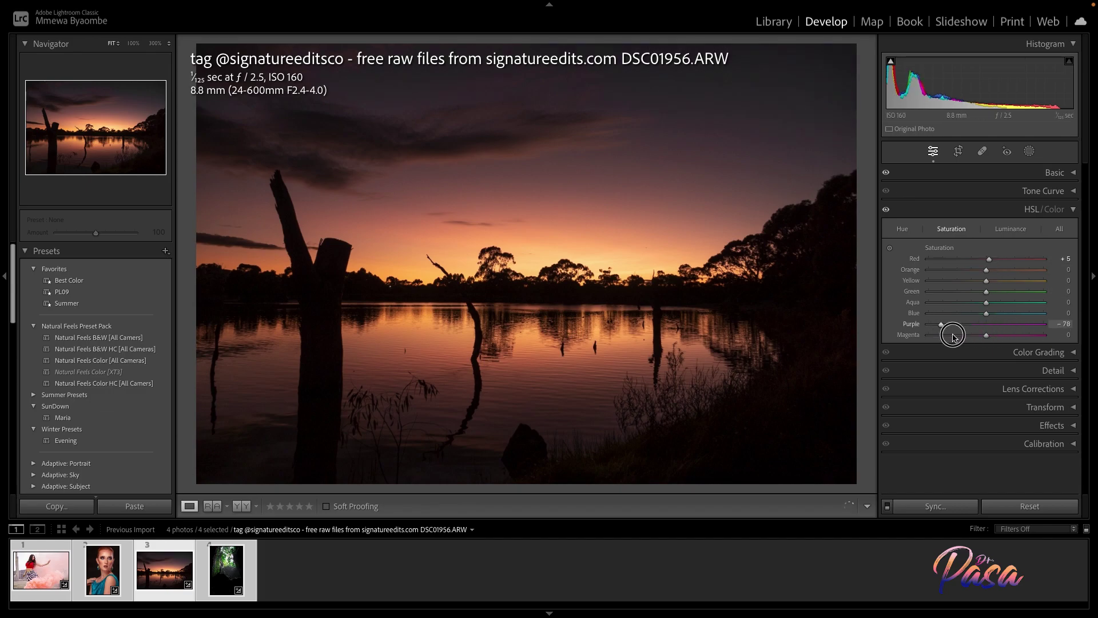
click(1054, 323)
text(00)
key(Return)
mouse_move(988, 336)
mouse_down()
mouse_move(1013, 336)
mouse_move(922, 331)
mouse_move(1067, 342)
mouse_move(976, 343)
mouse_up()
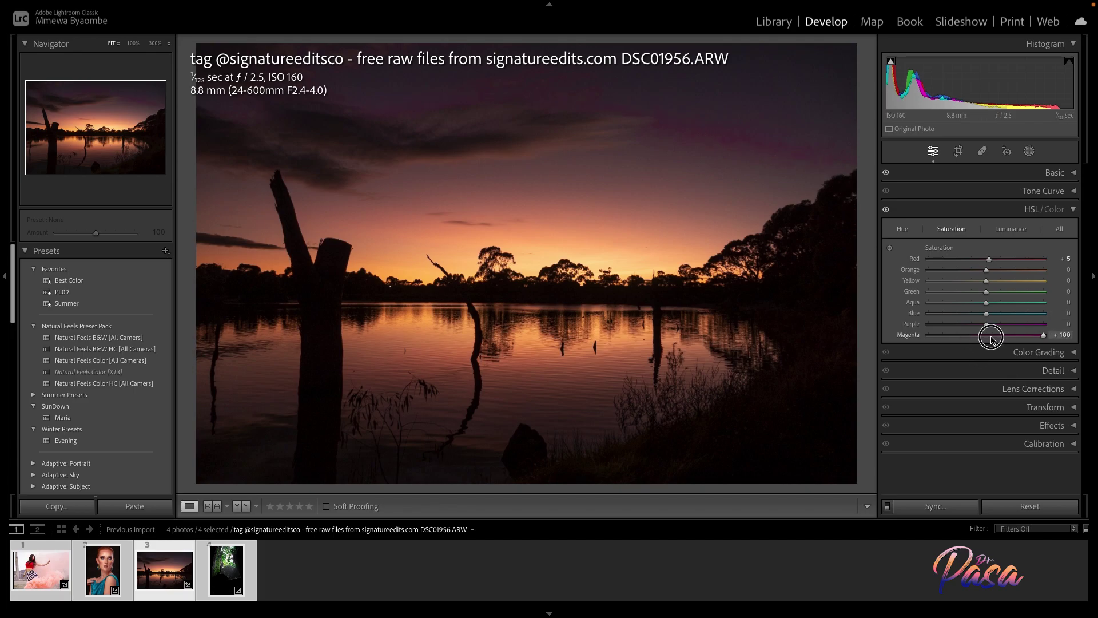
double_click(986, 336)
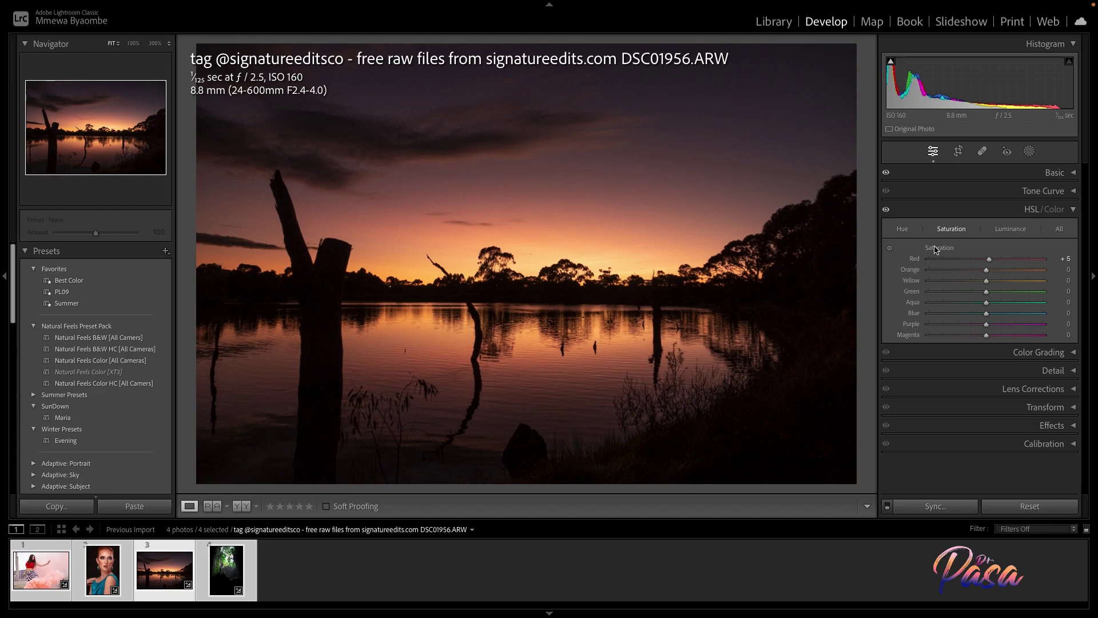
- On the Luminance tab, set orange +35, aqua −57, and magenta and red +100
click(1016, 228)
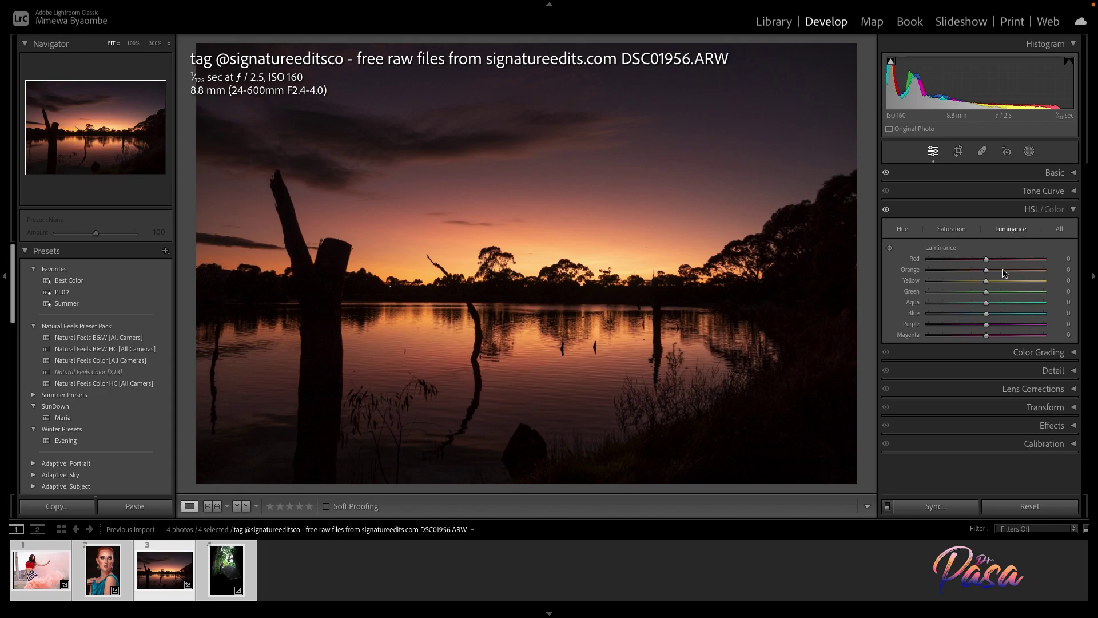
drag(1063, 270, 924, 286)
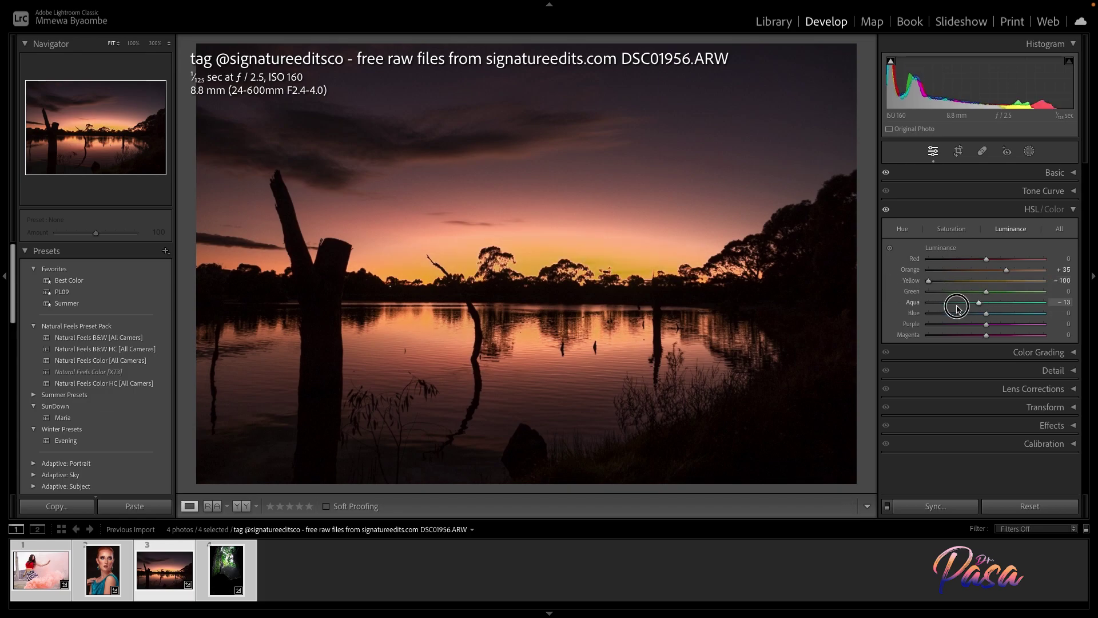
drag(1068, 303, 1005, 343)
drag(929, 334, 1046, 335)
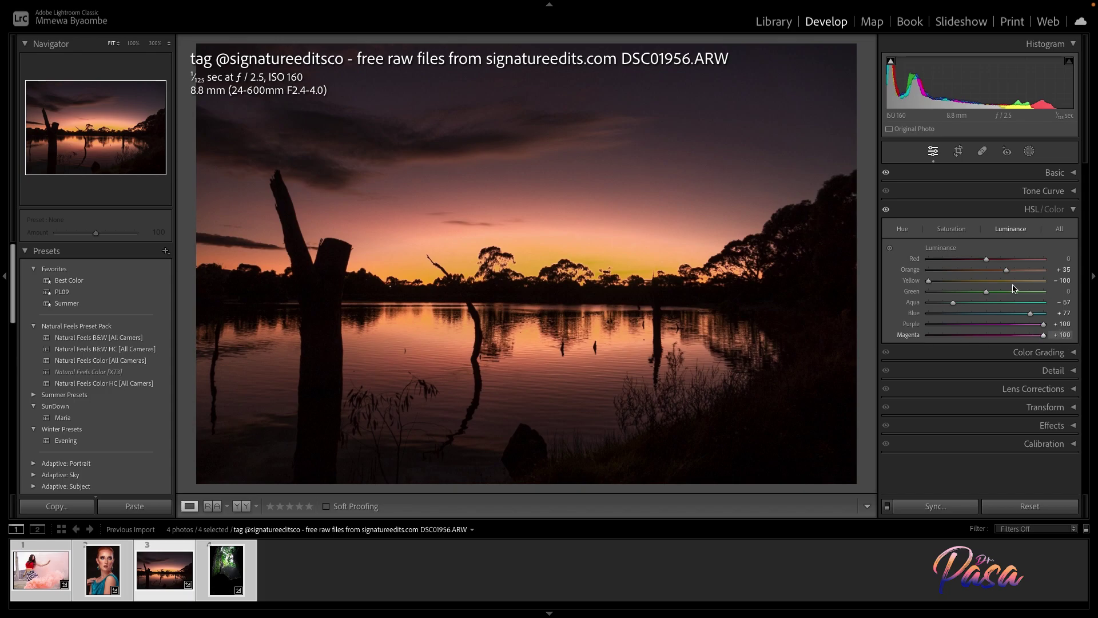
drag(986, 259, 1046, 258)
click(946, 229)
- Cycle the HSL panel through its Hue, Saturation and All views, ending on Hue
click(904, 230)
click(950, 230)
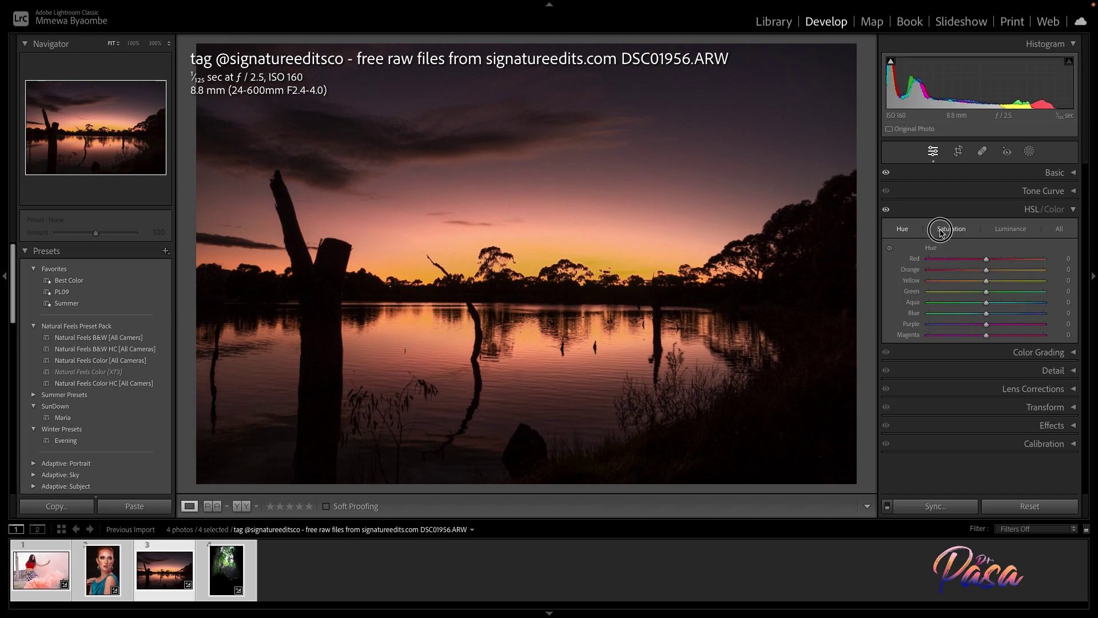
click(1060, 229)
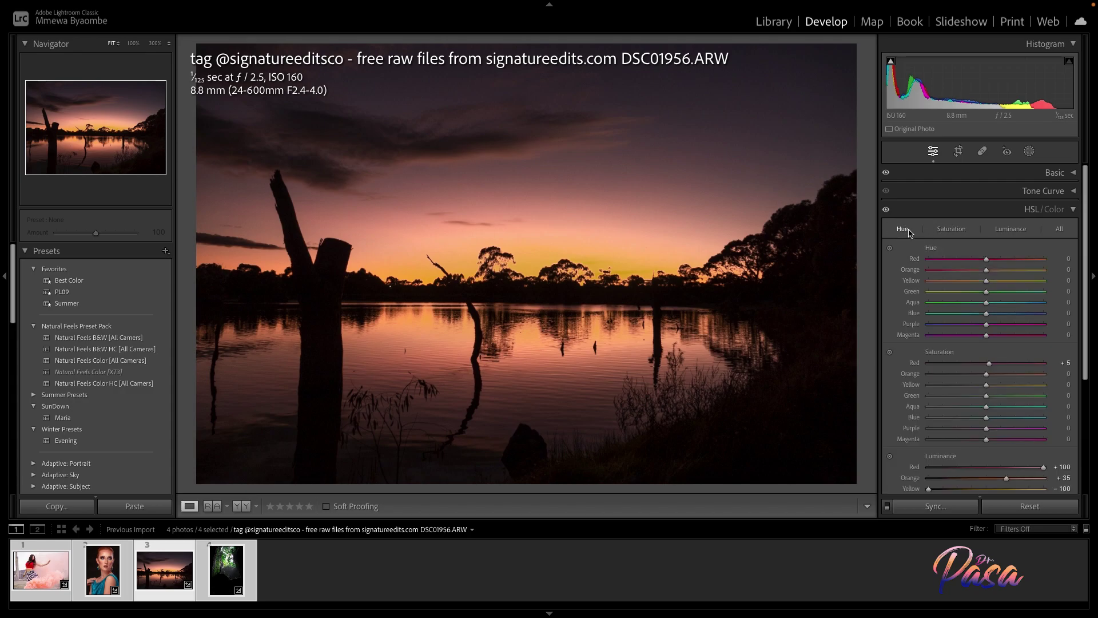
click(906, 230)
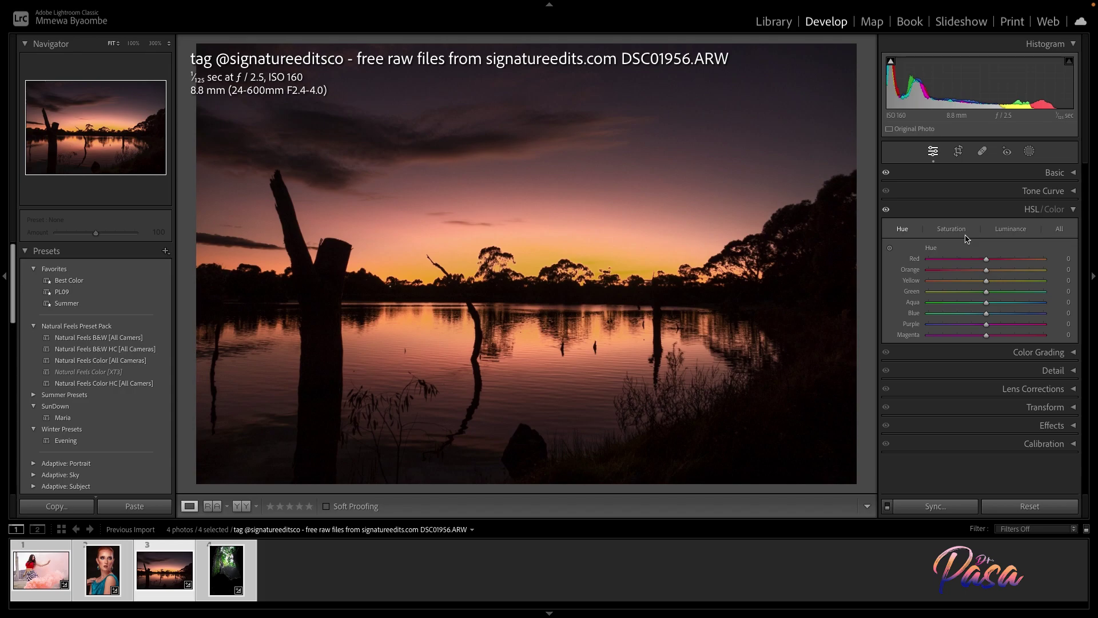
- Reset all edits, then apply Auto tone in the Basic panel (Exposure +1.12, Shadows +63)
click(1041, 507)
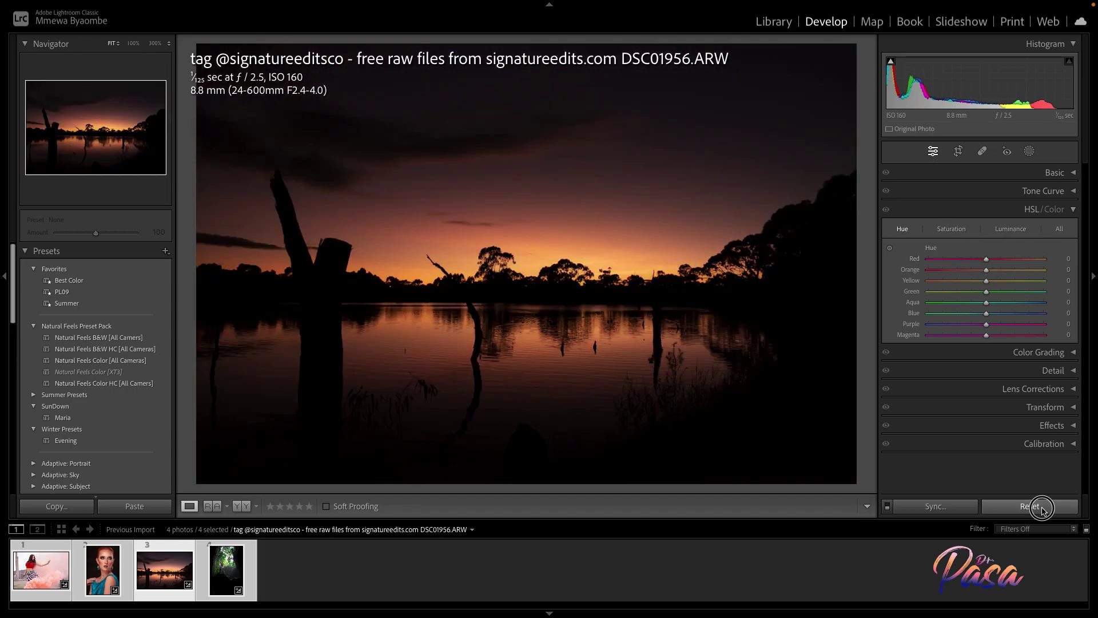
click(965, 215)
click(988, 174)
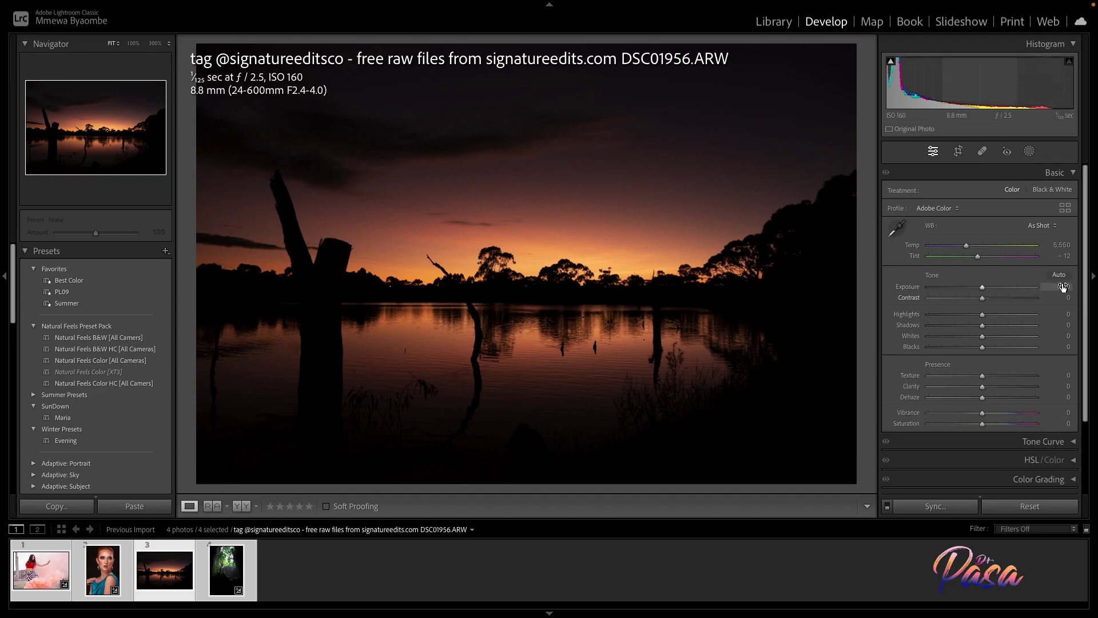
click(1060, 275)
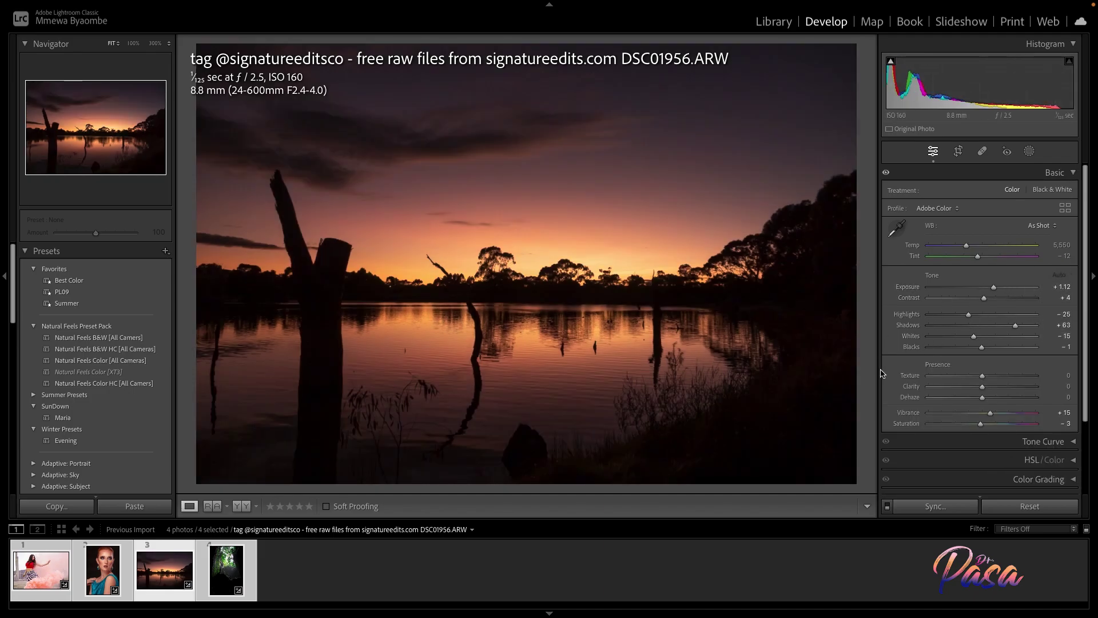
click(1052, 173)
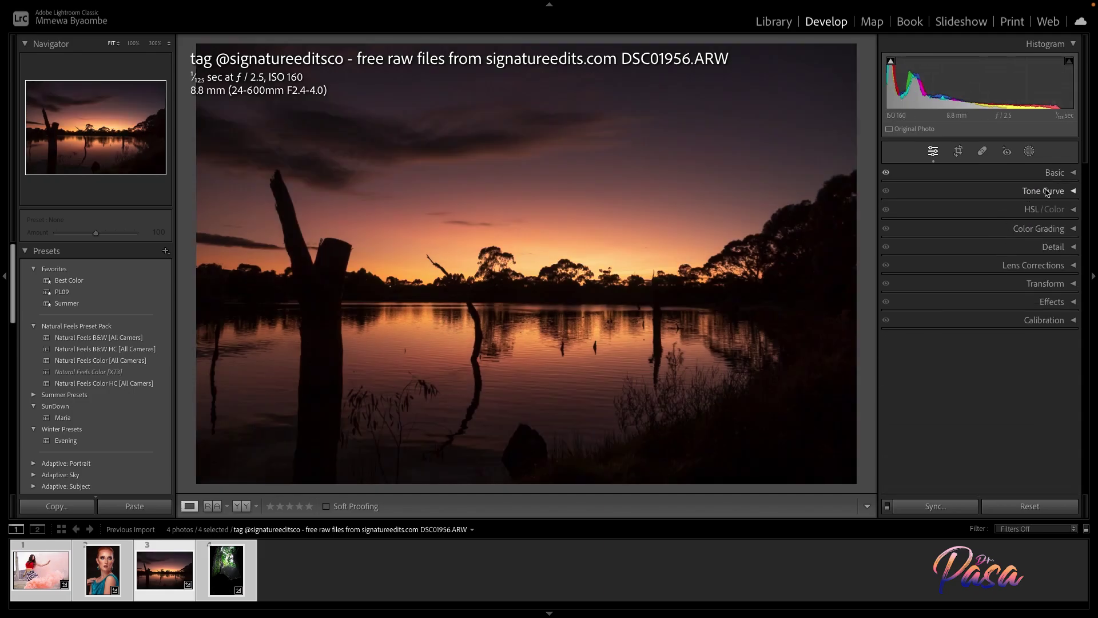
- Nudge the red hue, then fine-tune red saturation to about +20
click(1036, 209)
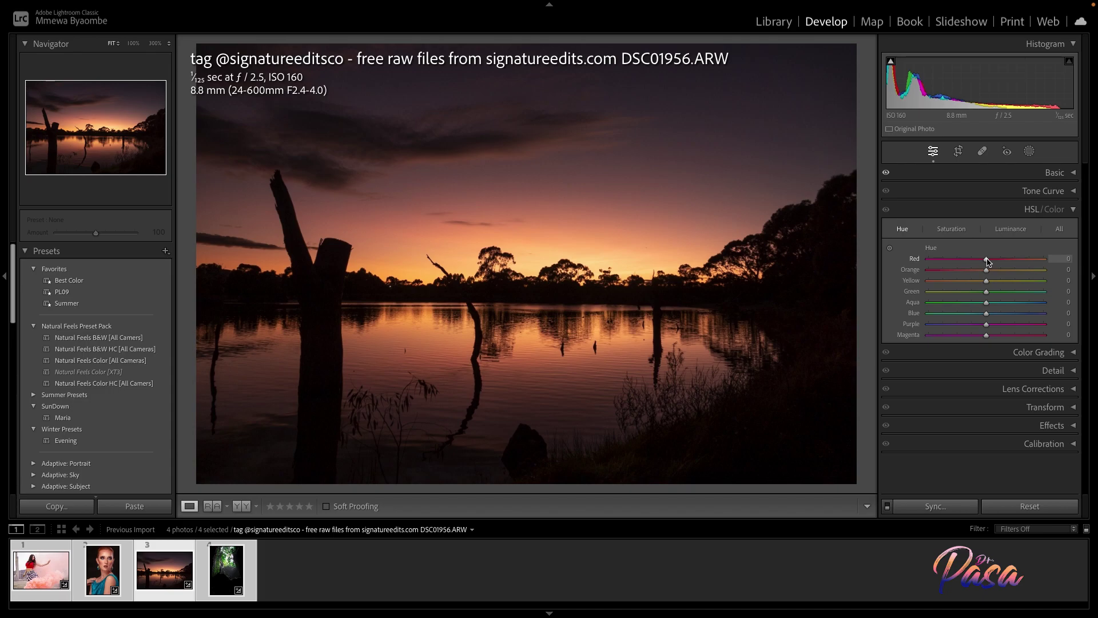
drag(988, 262, 958, 262)
click(951, 229)
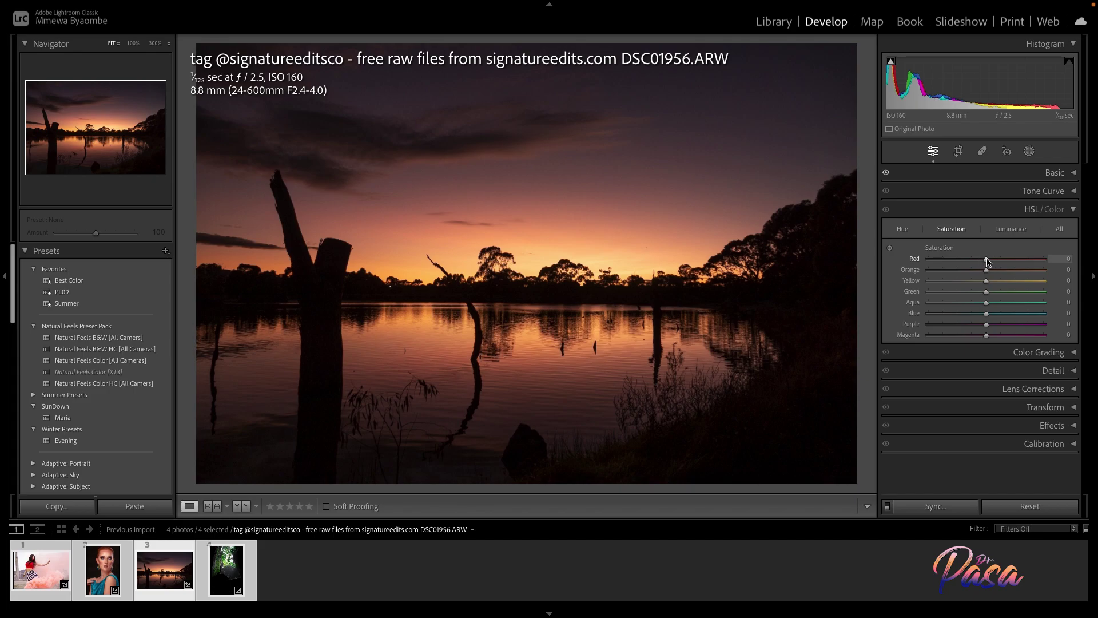
mouse_move(1008, 262)
mouse_down()
mouse_move(993, 261)
mouse_move(1029, 262)
mouse_move(984, 262)
mouse_move(1029, 261)
mouse_move(994, 263)
mouse_up()
mouse_move(1007, 261)
mouse_down()
mouse_move(1024, 261)
mouse_move(1008, 262)
mouse_up()
drag(1013, 261, 1041, 257)
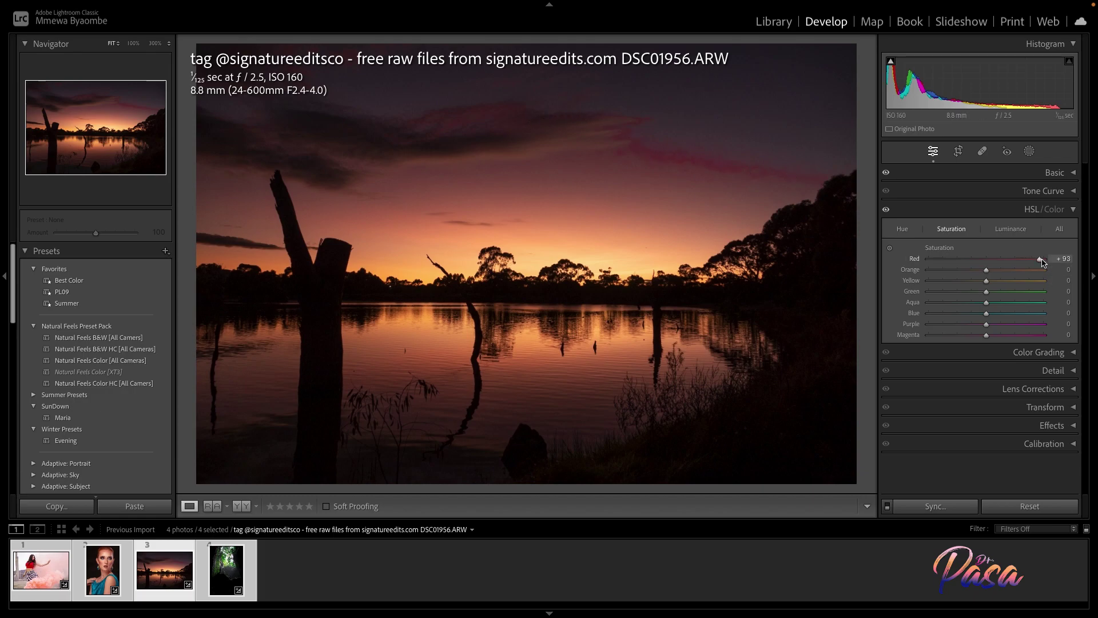
drag(1042, 262, 1010, 262)
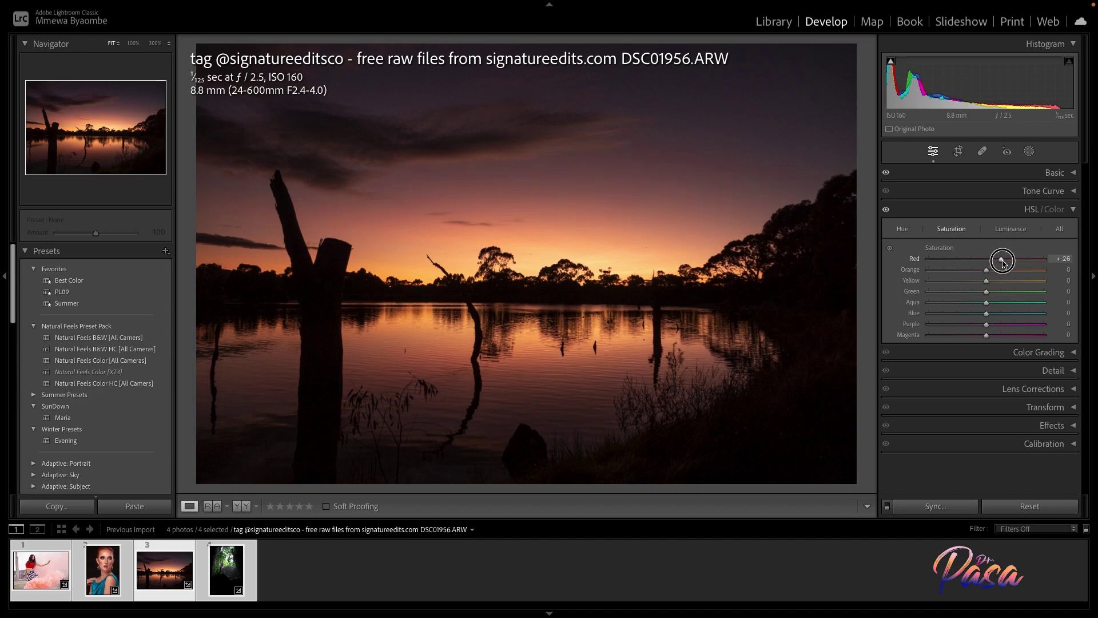
drag(1003, 263, 1000, 266)
- Set orange saturation −7, reset aqua and blue to 0, and set magenta −15
drag(986, 273, 1038, 283)
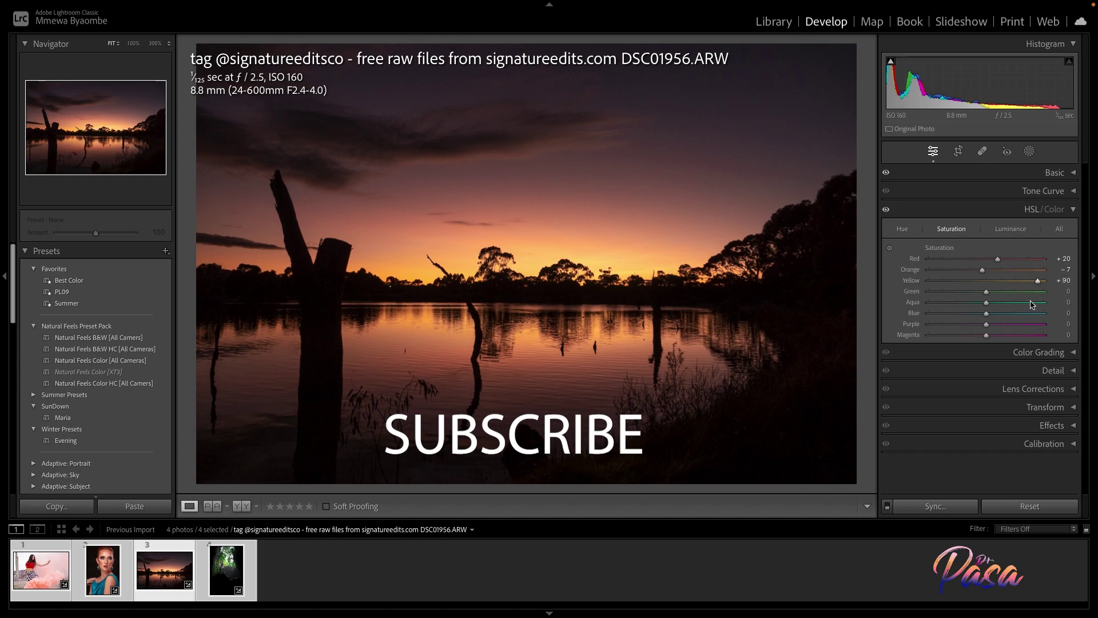
drag(987, 295, 882, 352)
double_click(991, 303)
double_click(989, 314)
mouse_move(987, 335)
mouse_down()
mouse_move(1090, 342)
mouse_move(871, 351)
mouse_move(979, 352)
mouse_up()
click(915, 230)
- On the Hue tab, shift red to −50, yellow +39, green −100 and aqua +18
click(902, 231)
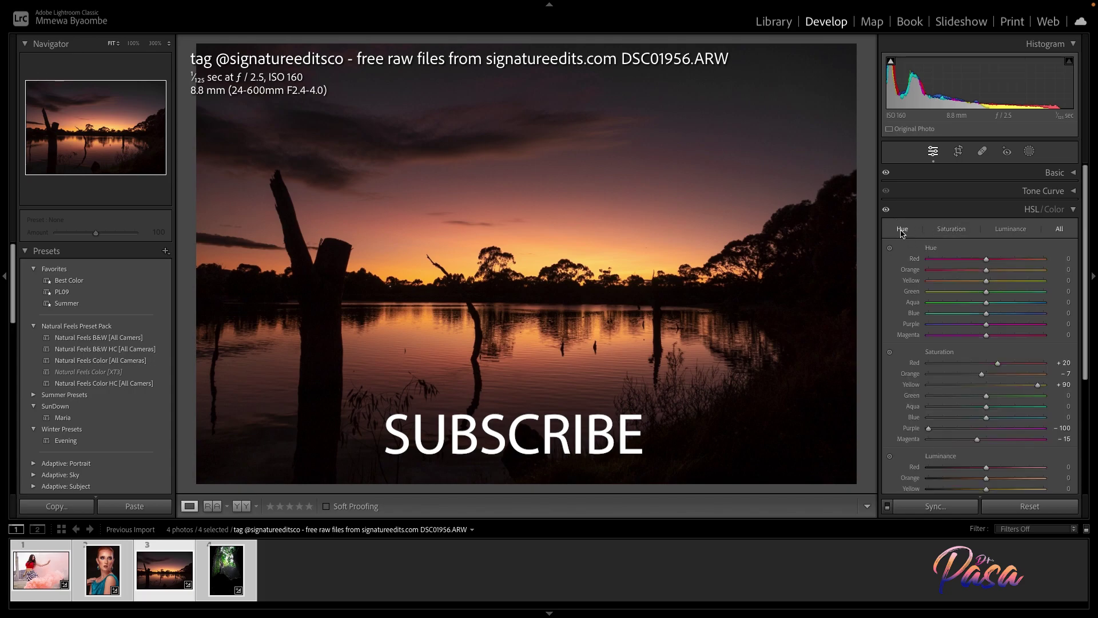
click(902, 230)
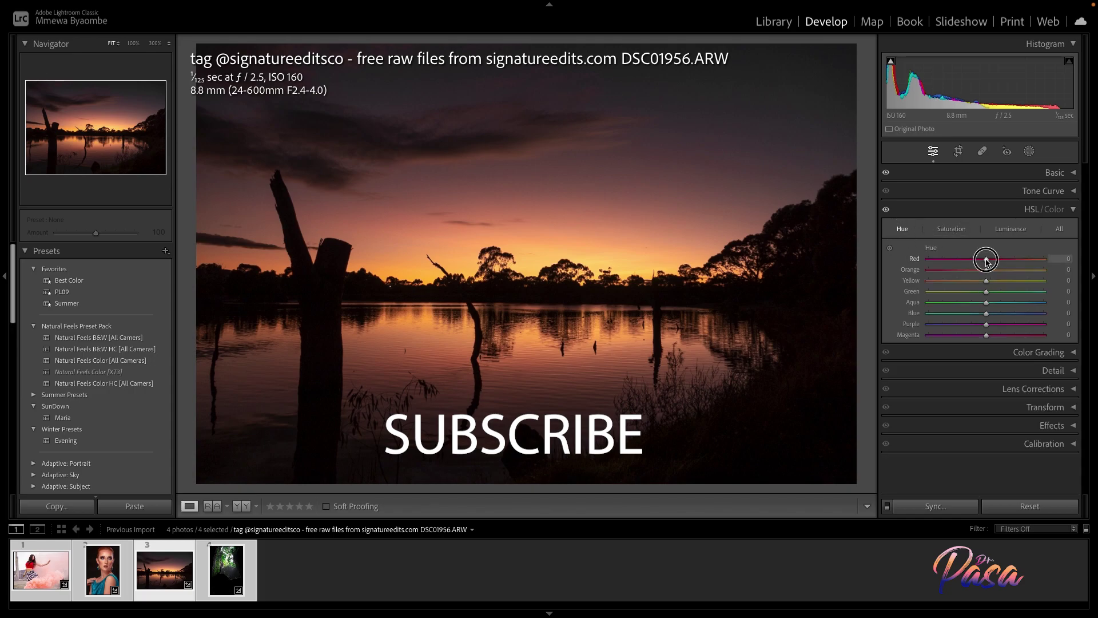
mouse_move(986, 261)
mouse_down()
mouse_move(897, 263)
mouse_move(1037, 263)
mouse_move(932, 269)
mouse_move(1007, 273)
mouse_move(995, 275)
mouse_up()
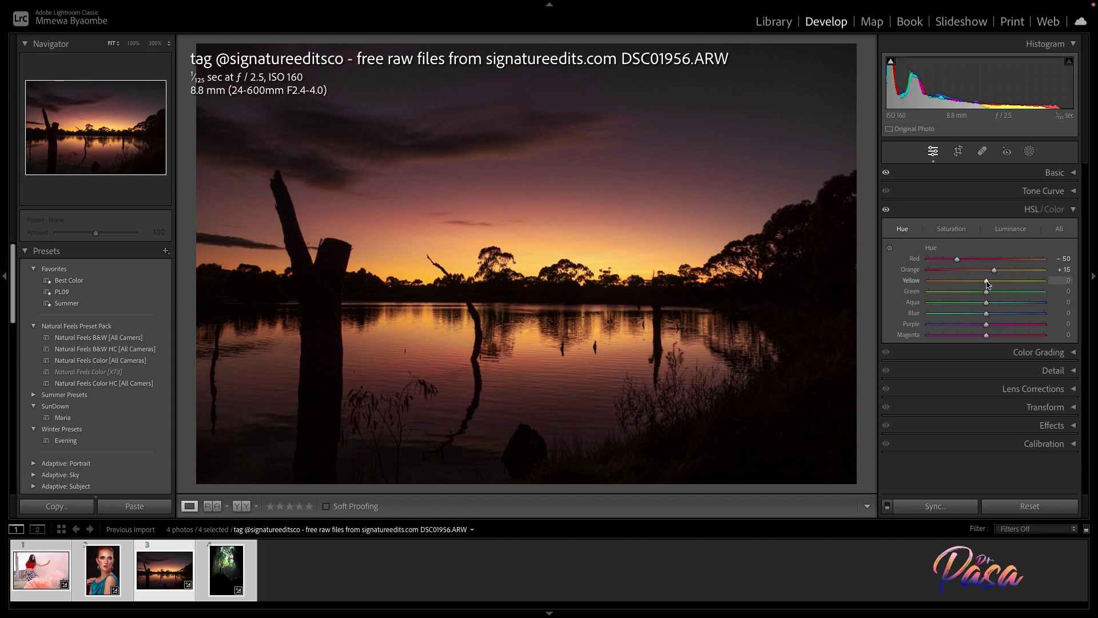
drag(986, 281, 1020, 285)
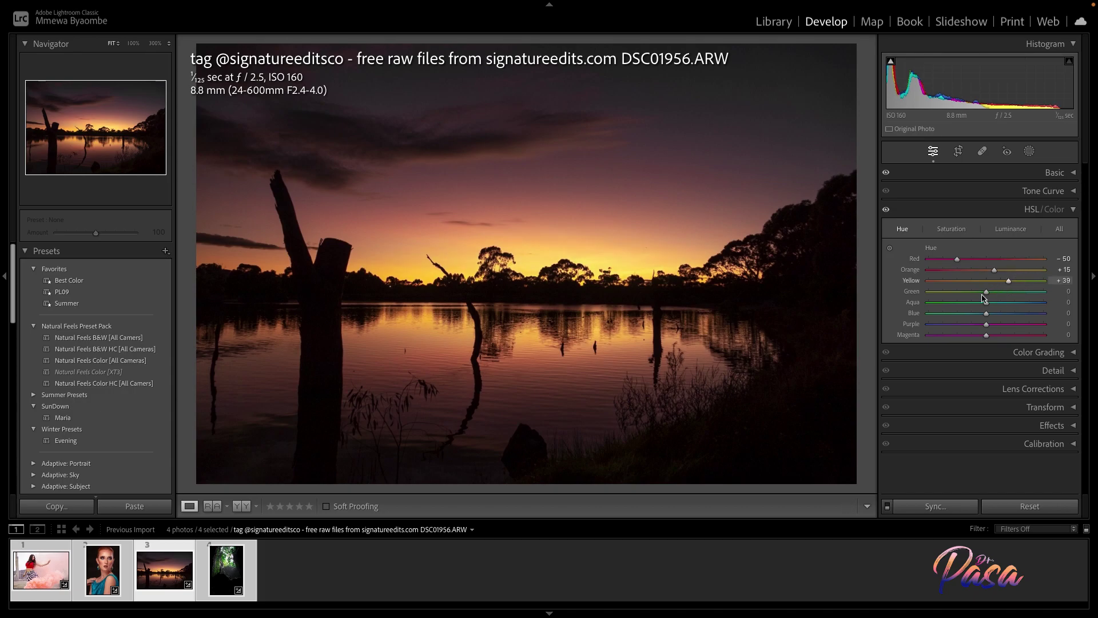
drag(987, 296, 919, 305)
drag(987, 305, 1034, 349)
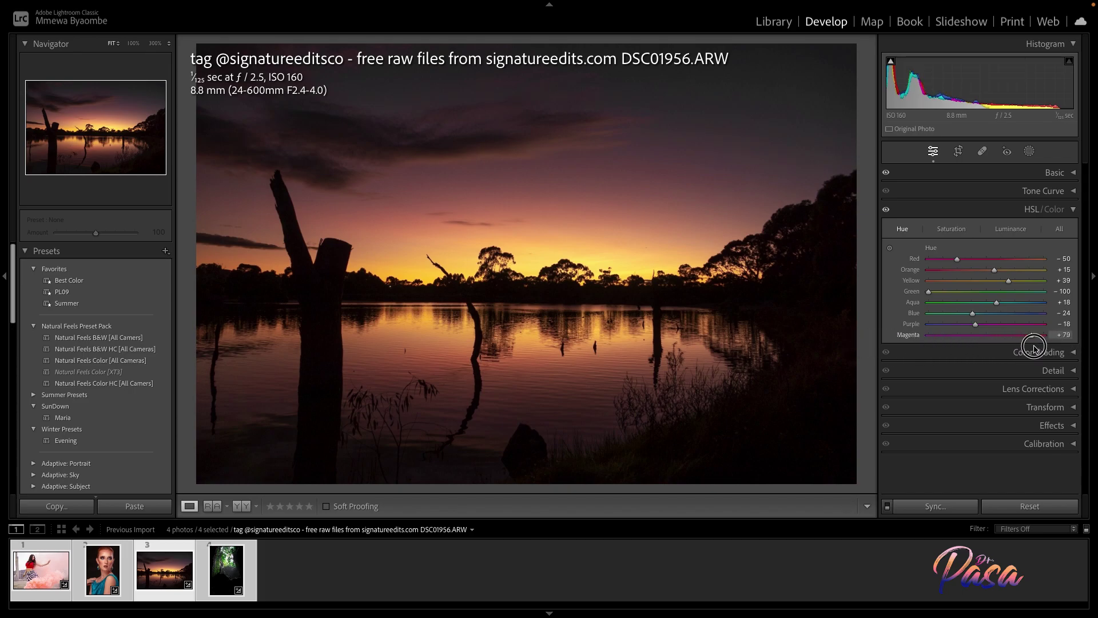
- On the Luminance tab, lower red −17, orange −2, green −9, aqua −7 and magenta −3
click(1011, 230)
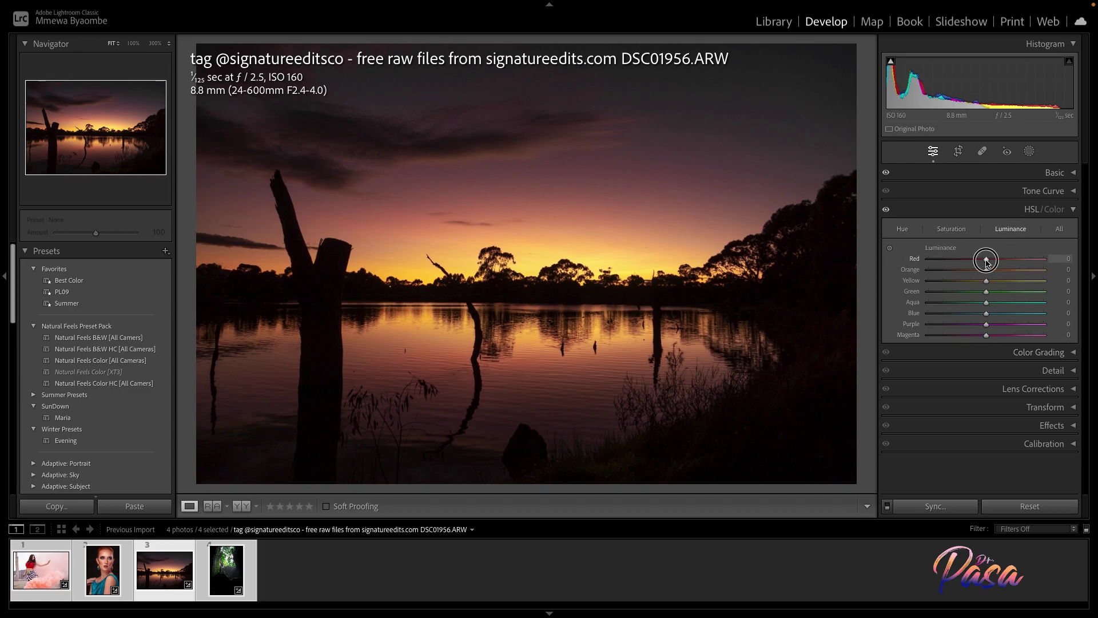
mouse_move(987, 262)
mouse_down()
mouse_move(1038, 261)
mouse_move(896, 270)
mouse_move(1092, 272)
mouse_move(984, 278)
mouse_up()
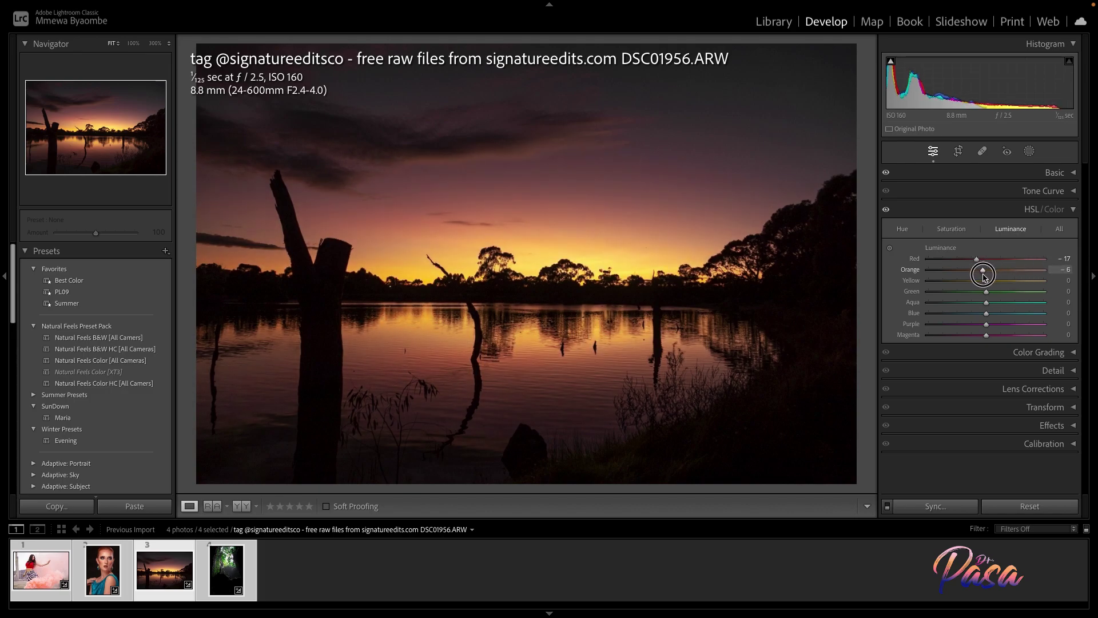
drag(985, 275, 958, 285)
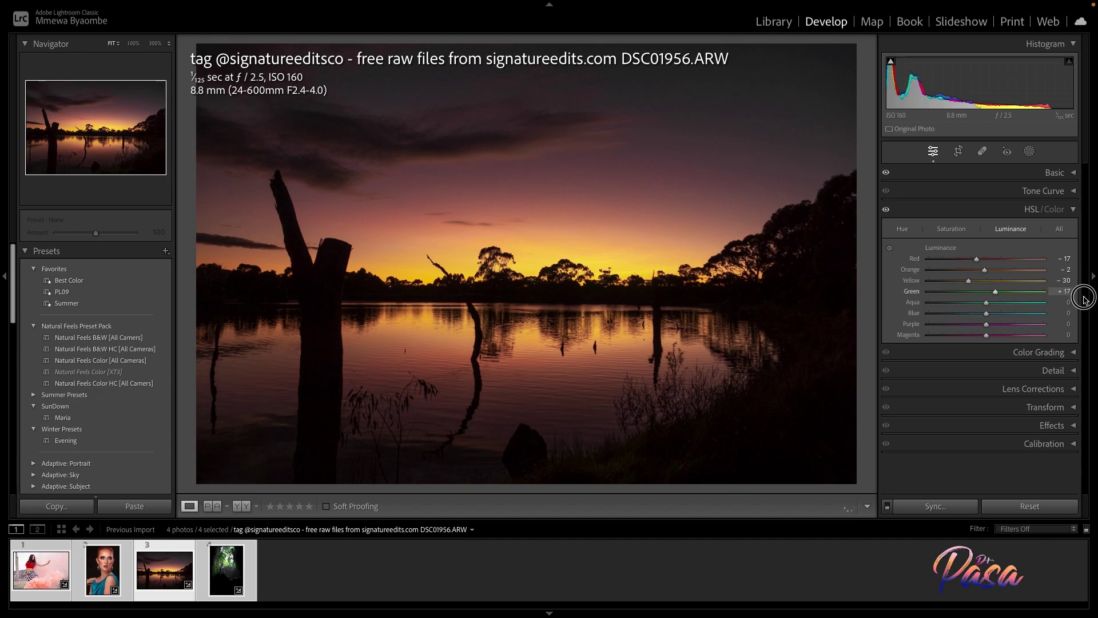
drag(902, 298, 983, 302)
drag(890, 304, 932, 337)
drag(932, 338, 1090, 349)
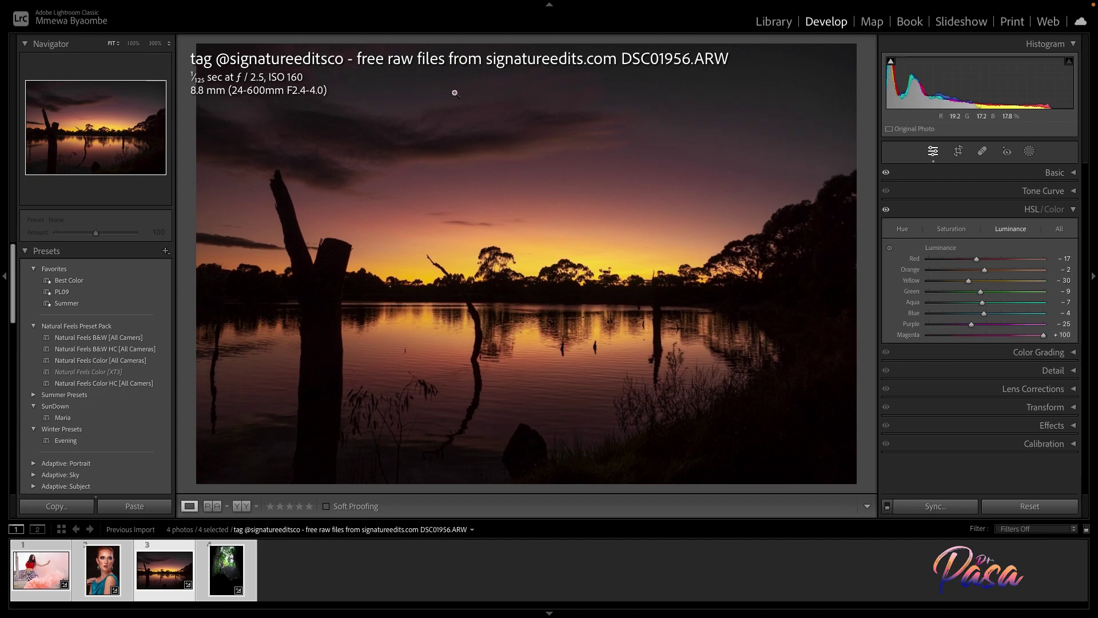
mouse_move(975, 344)
mouse_down()
mouse_move(994, 345)
mouse_move(984, 350)
mouse_up()
click(914, 211)
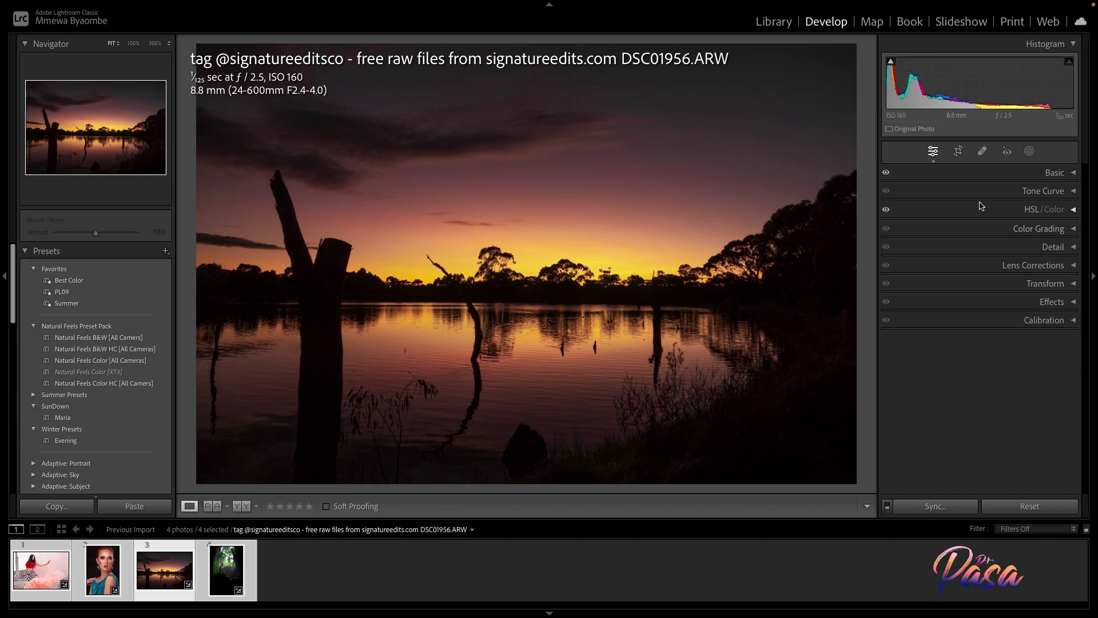
- Turn the HSL/Color adjustments off and back on to compare with the original colours
click(887, 211)
click(887, 211)
click(1030, 211)
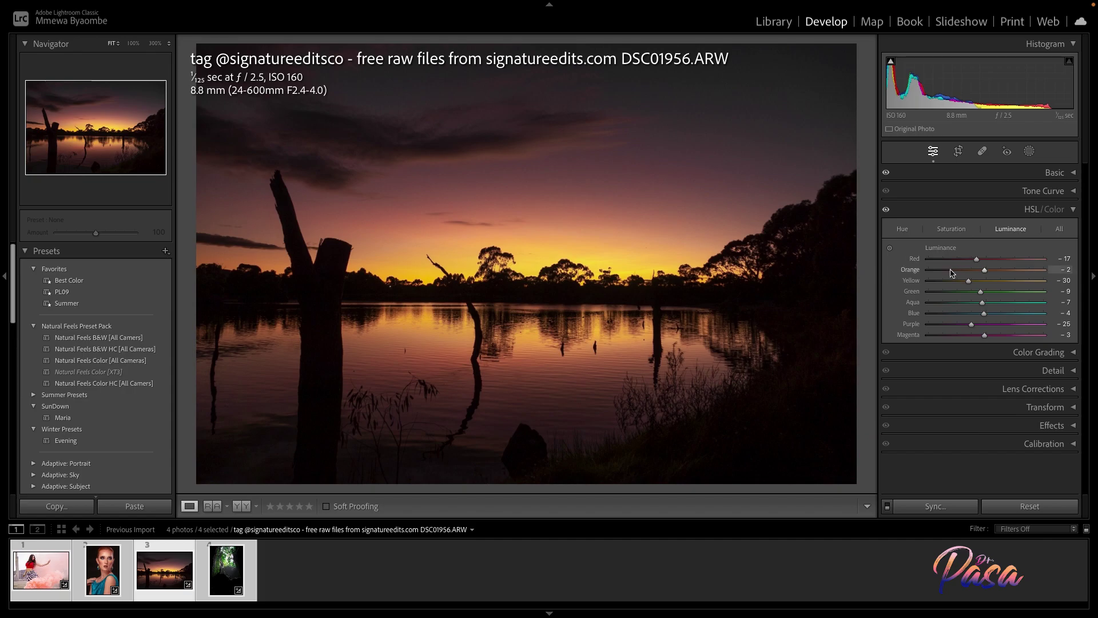
- Boost the red saturation to +30
click(952, 230)
mouse_move(998, 259)
mouse_down()
mouse_move(968, 272)
mouse_move(1005, 273)
mouse_up()
mouse_move(1001, 336)
mouse_down()
mouse_move(1017, 338)
mouse_move(988, 336)
mouse_up()
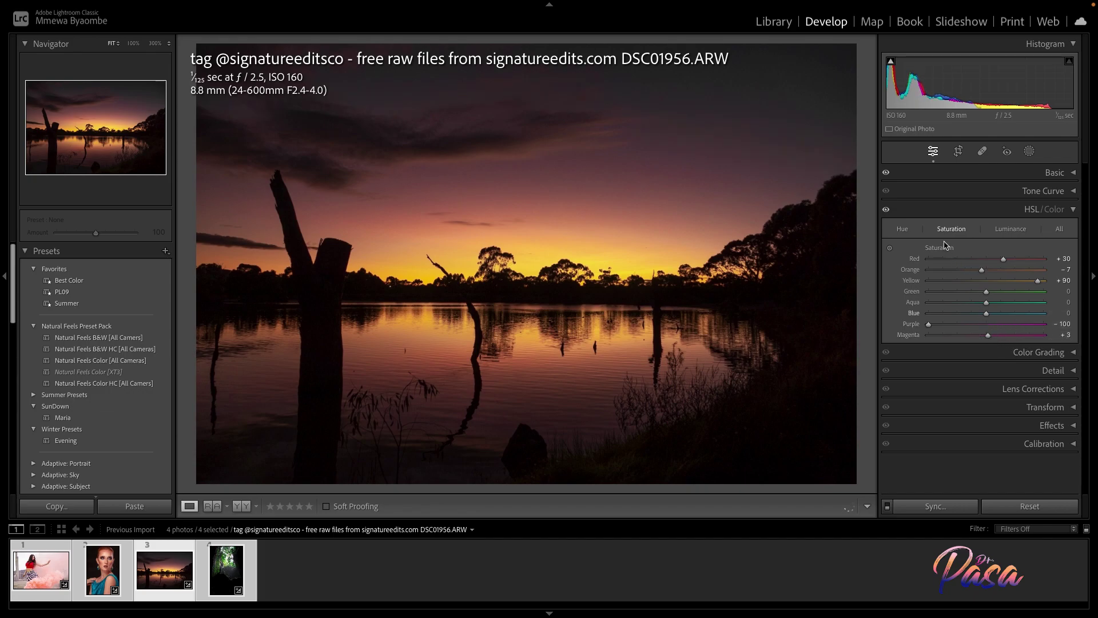
click(907, 238)
- Shift orange hue to −64 and red to −96, also adjusting yellow, green and magenta hues
drag(970, 260, 890, 265)
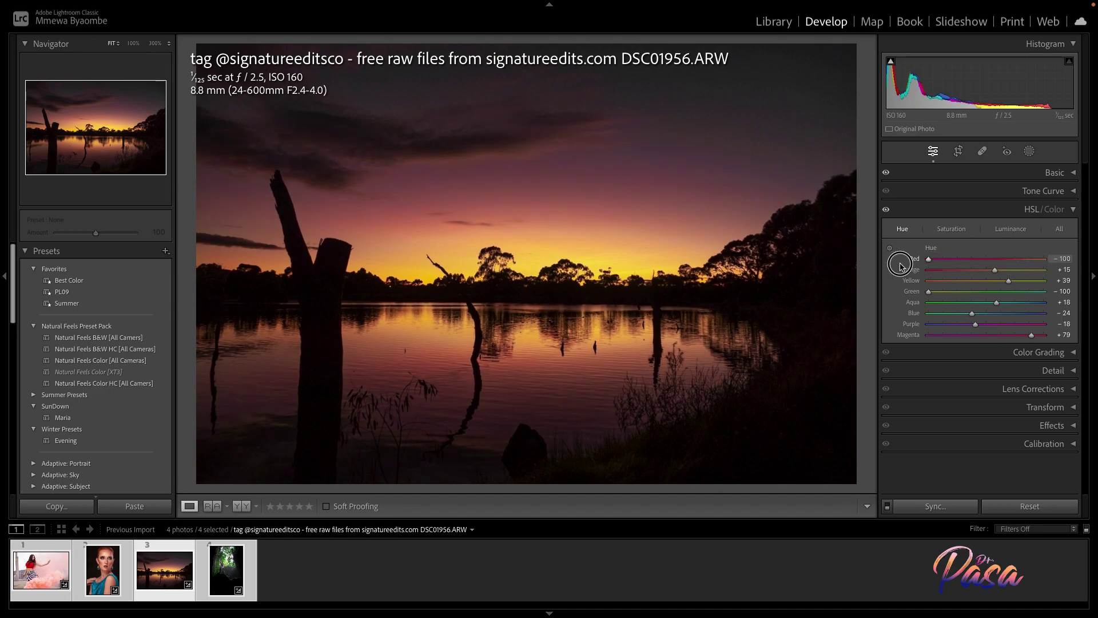
drag(995, 270, 954, 279)
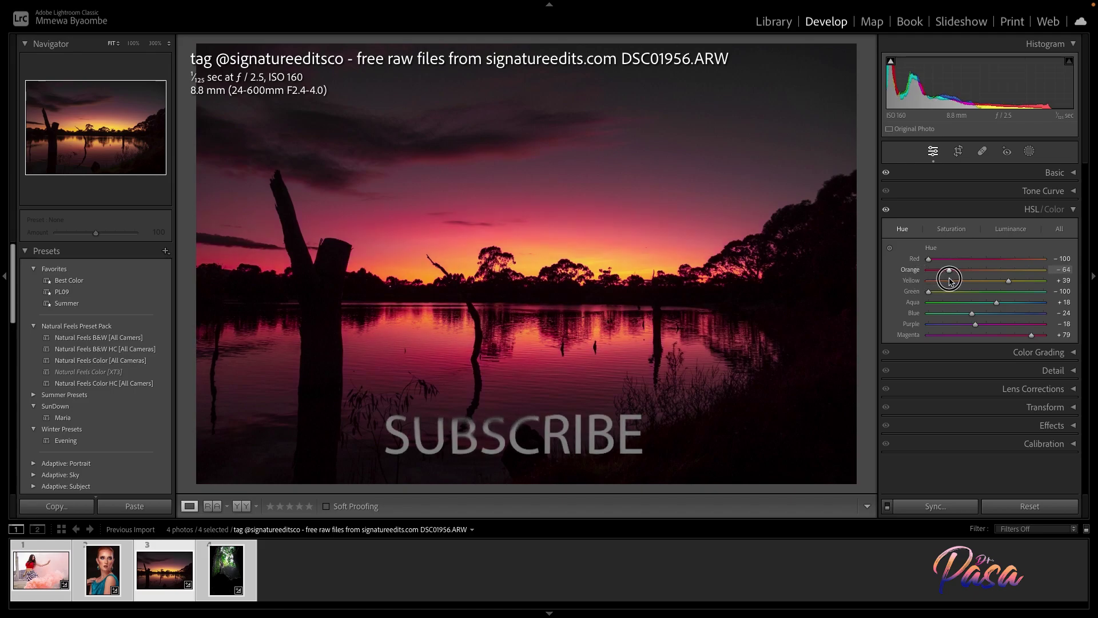
drag(1009, 281, 931, 309)
drag(1019, 335, 989, 345)
drag(940, 260, 931, 283)
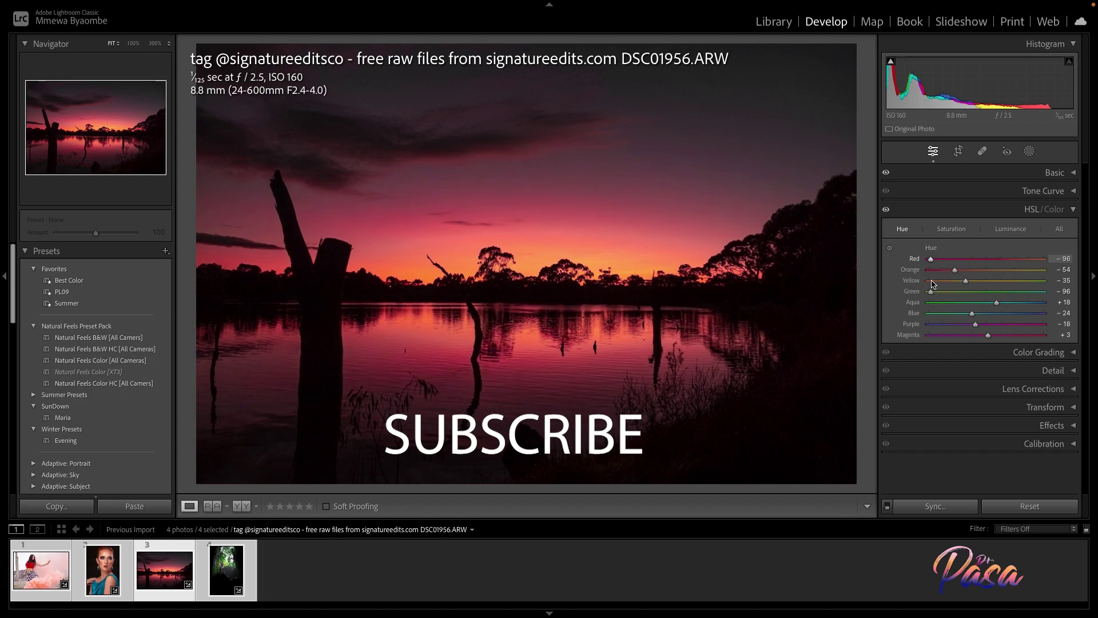
- Raise the orange saturation to +20
click(963, 229)
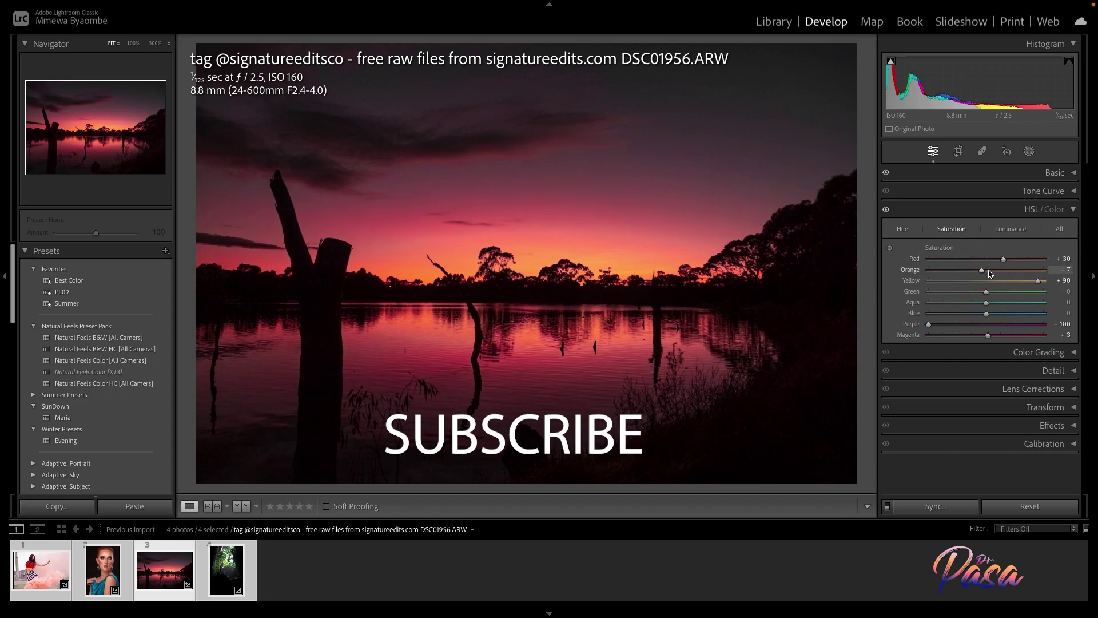
drag(991, 274, 1020, 279)
drag(1001, 280, 999, 278)
- Flip the HSL changes off and on repeatedly to compare before and after
click(886, 210)
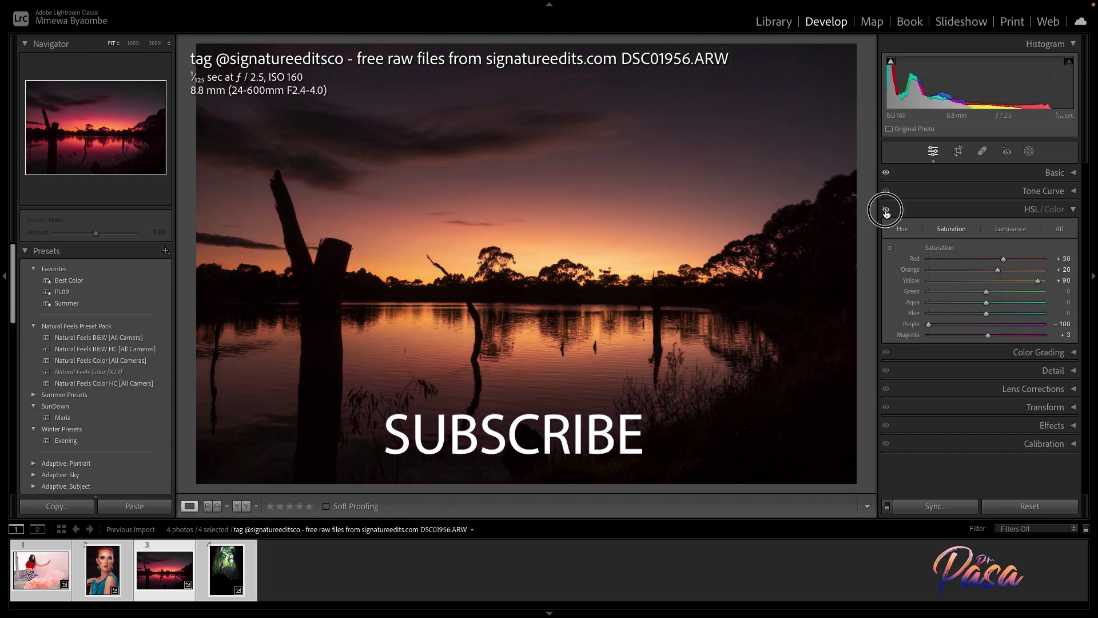
click(886, 211)
click(886, 210)
click(886, 211)
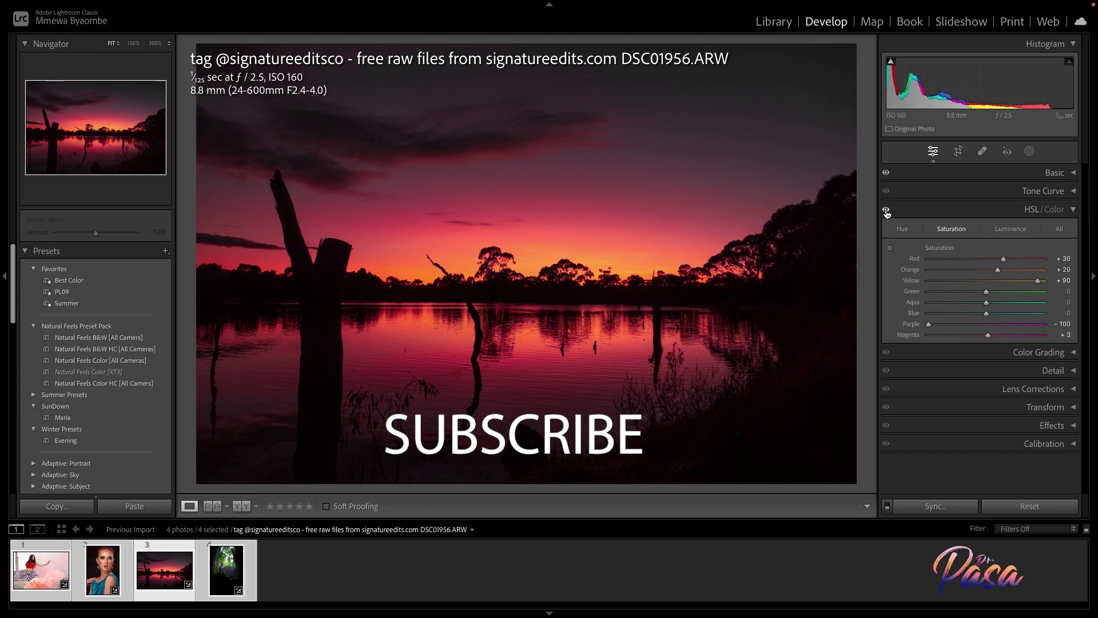
click(886, 211)
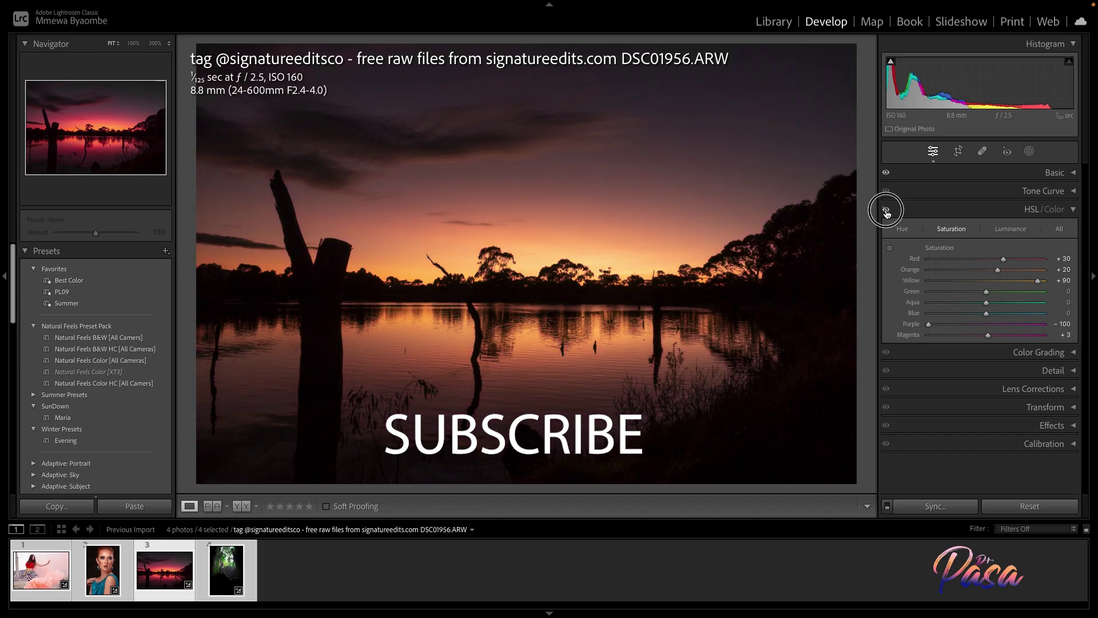
click(887, 211)
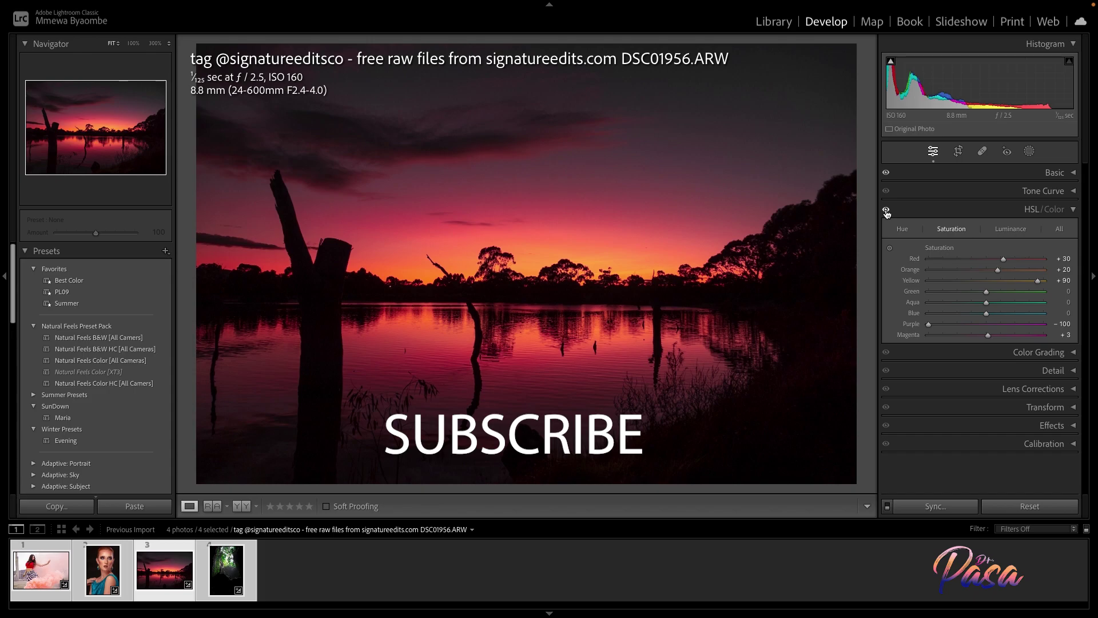
click(886, 211)
click(886, 211)
click(886, 211)
click(886, 211)
click(886, 210)
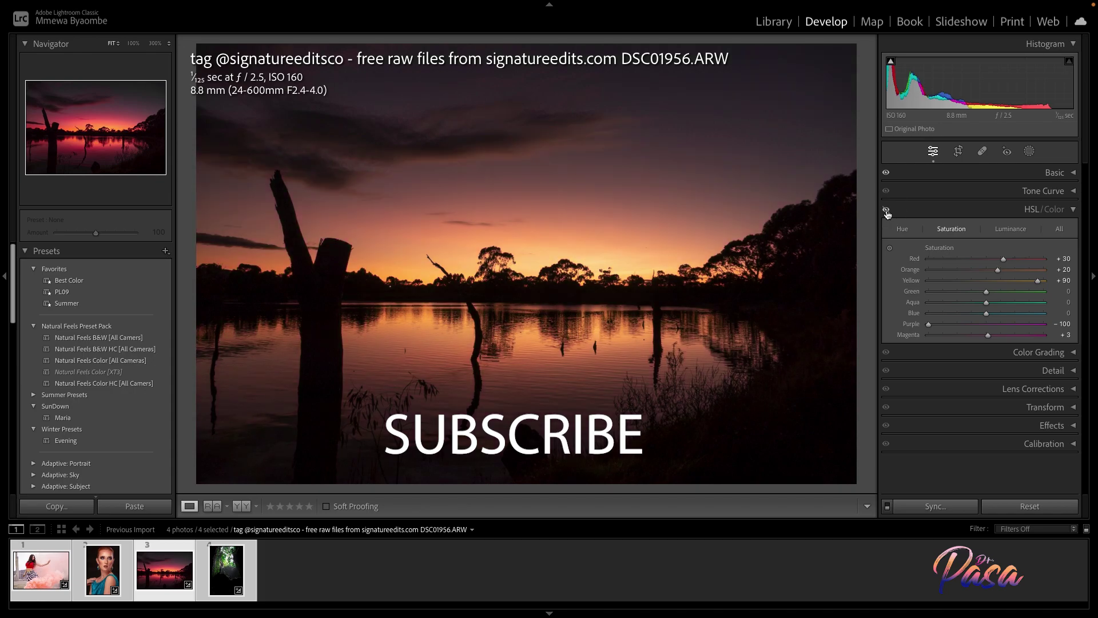
click(886, 211)
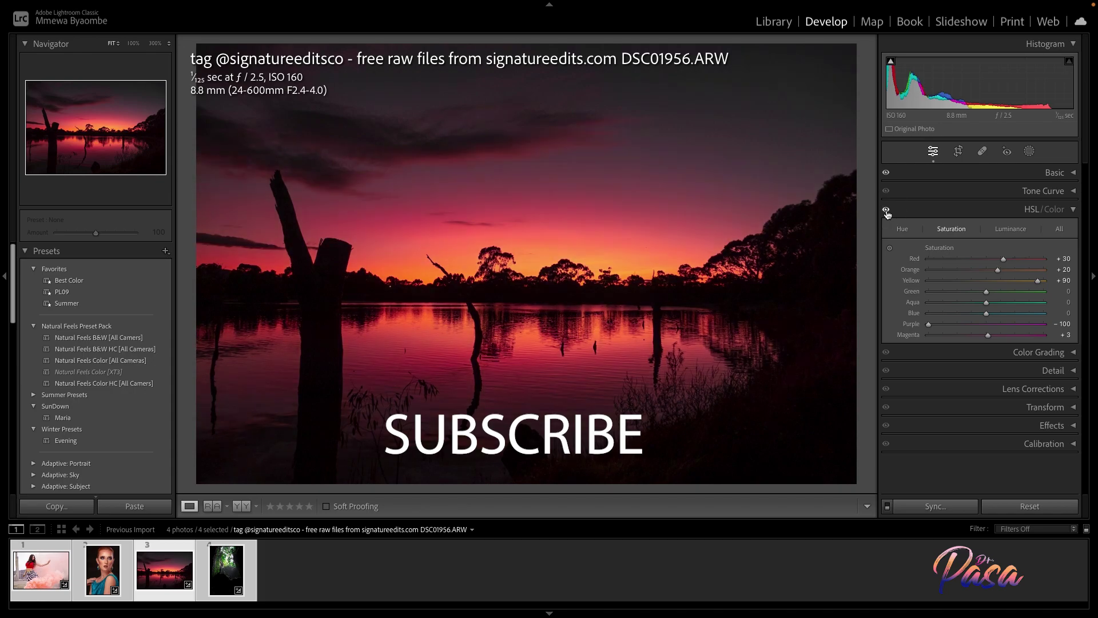
- Collapse the HSL/Color panel, compare once more, and leave the HSL changes switched on
click(961, 210)
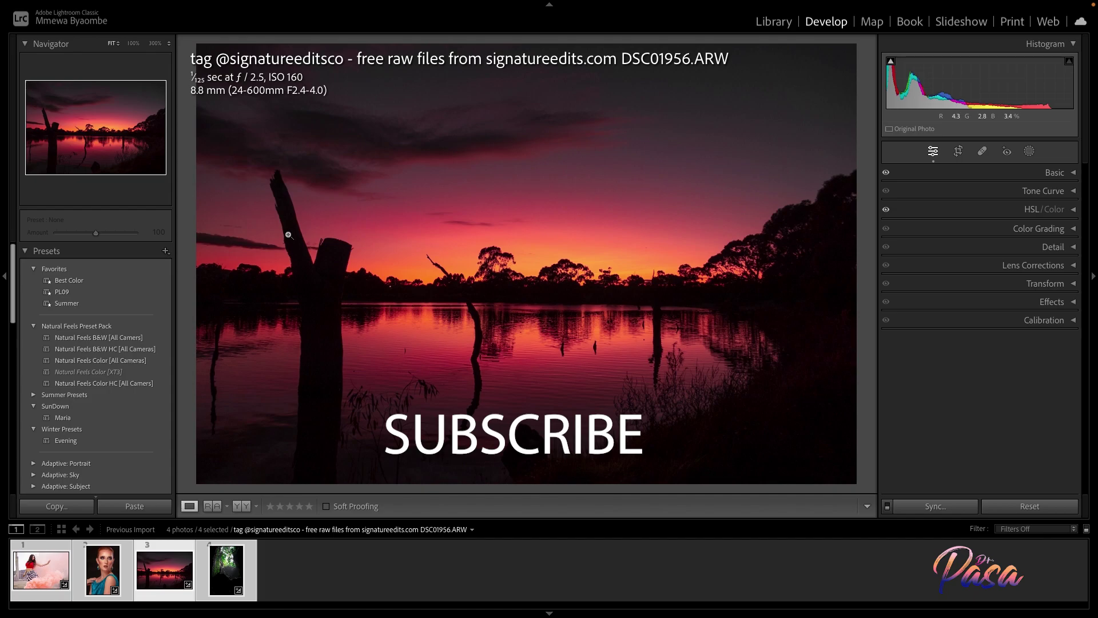
click(886, 210)
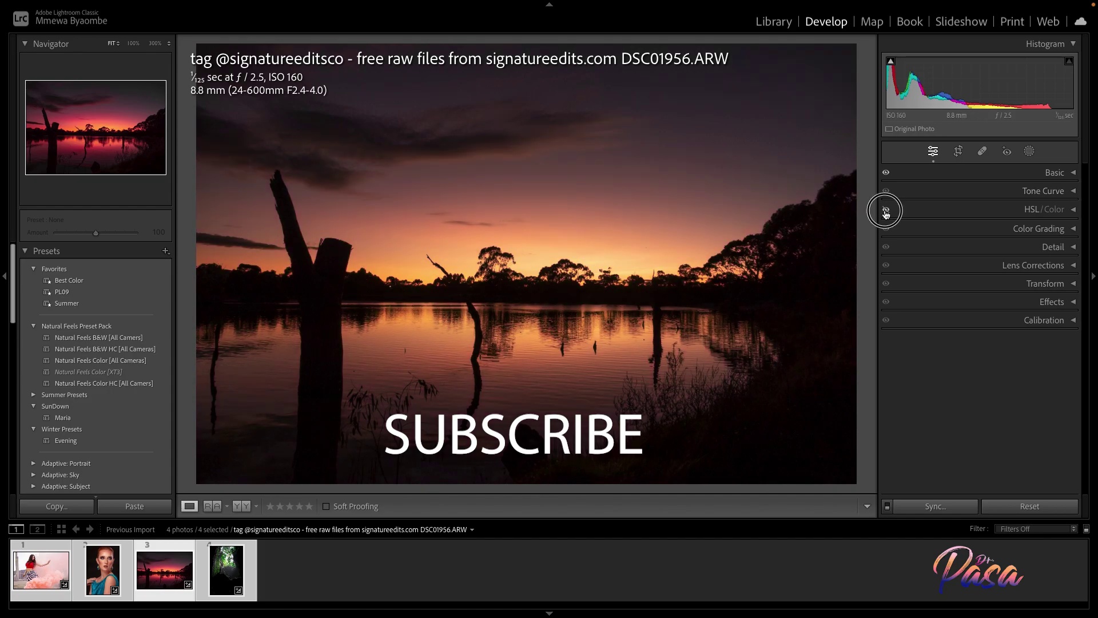
click(886, 211)
click(915, 210)
click(916, 210)
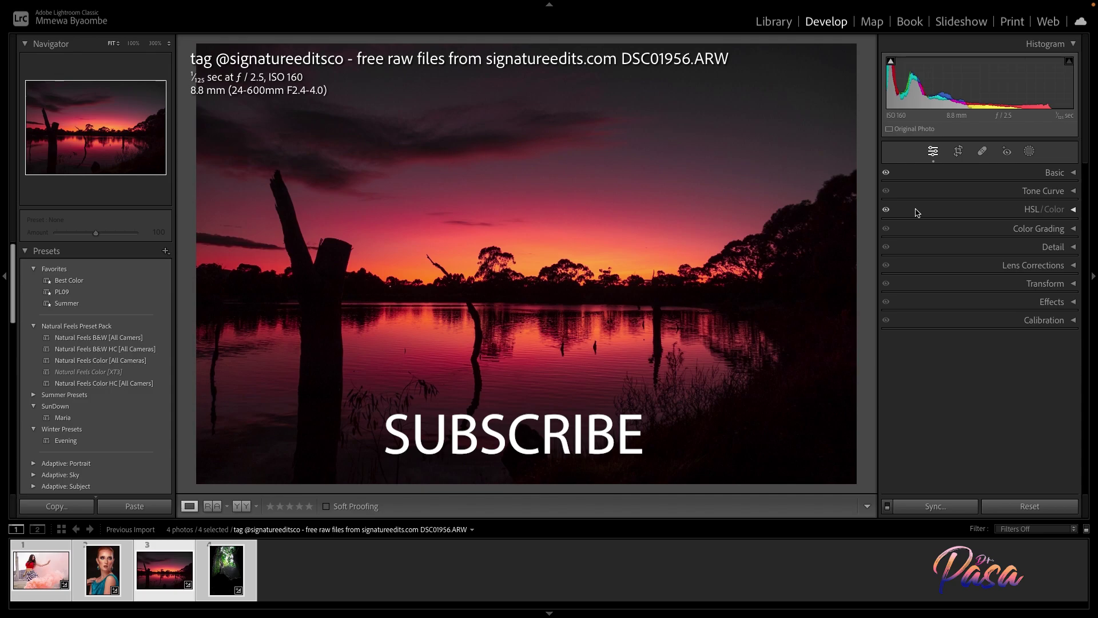
- Zoom to 300% on the treeline to inspect its edges
click(564, 150)
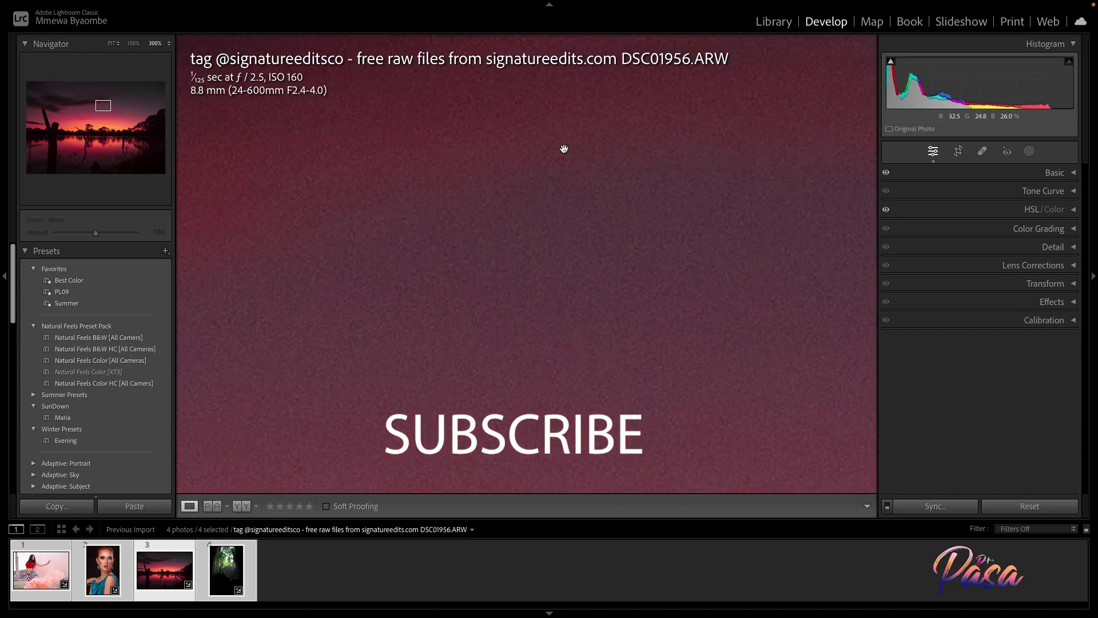
click(564, 150)
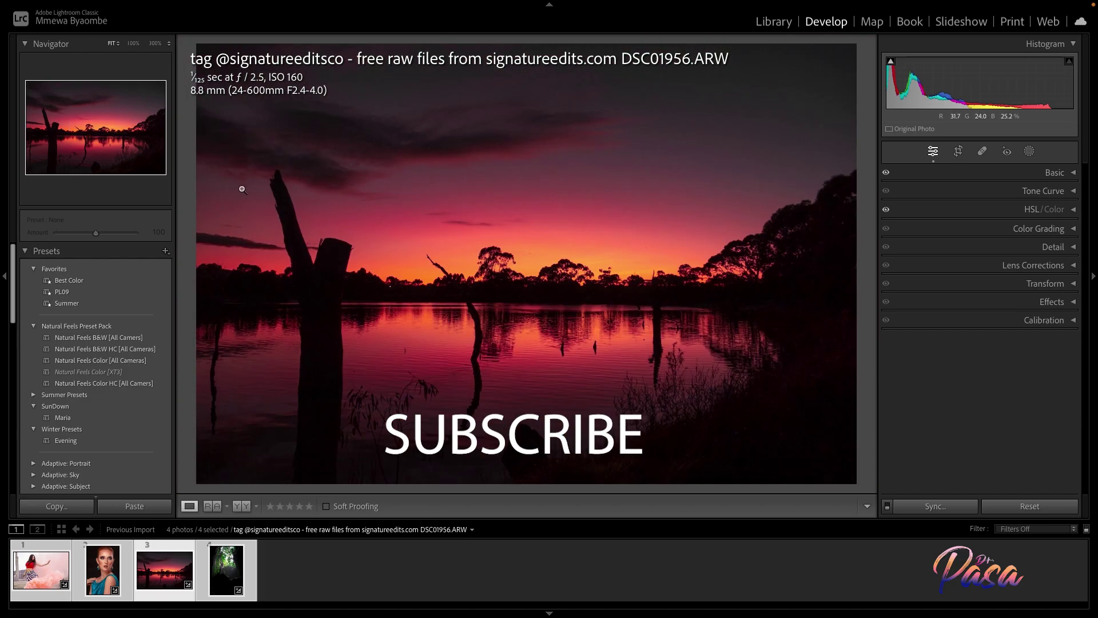
click(395, 286)
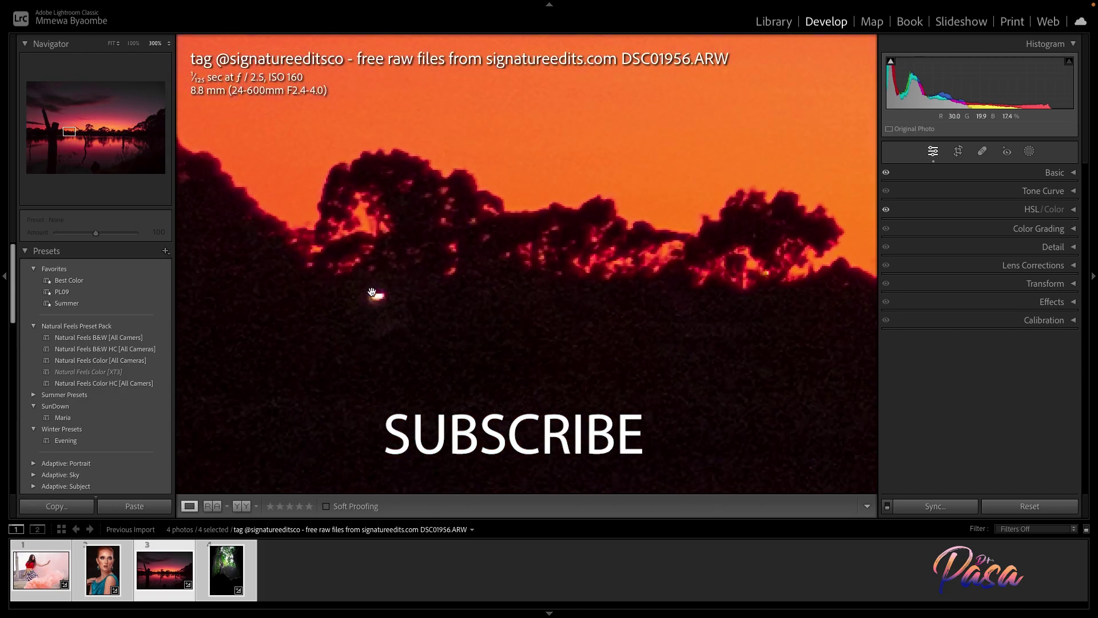
click(376, 295)
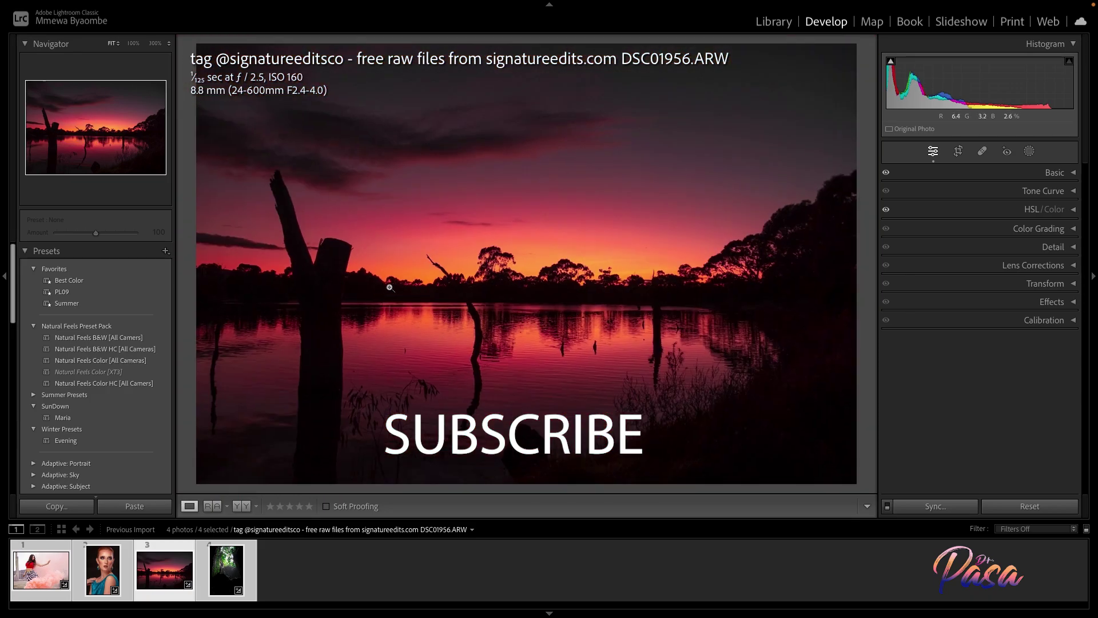
click(387, 287)
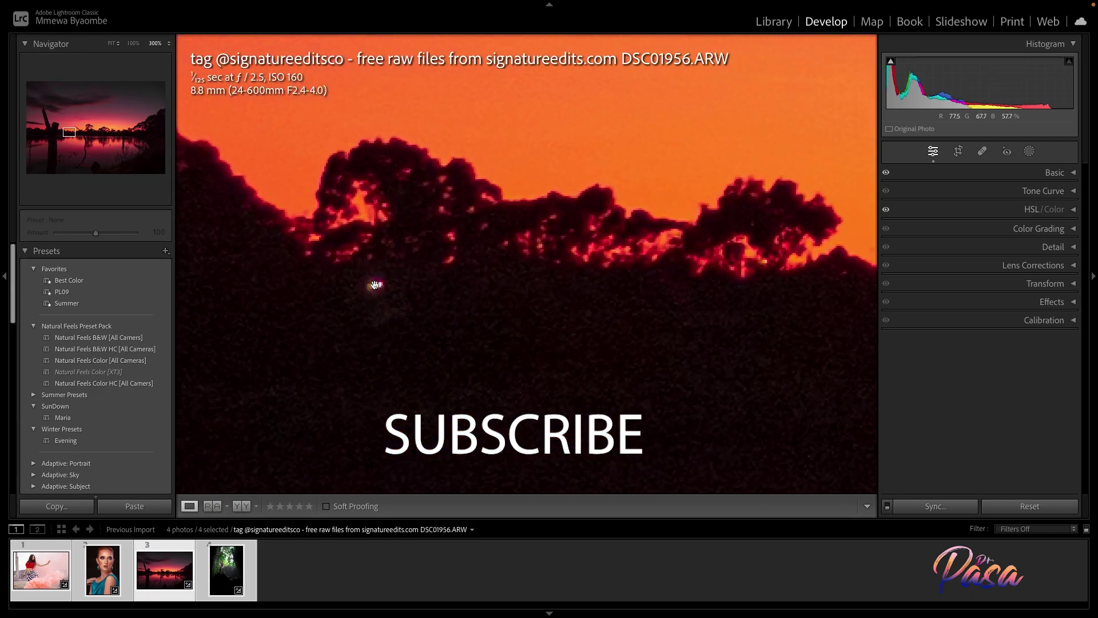